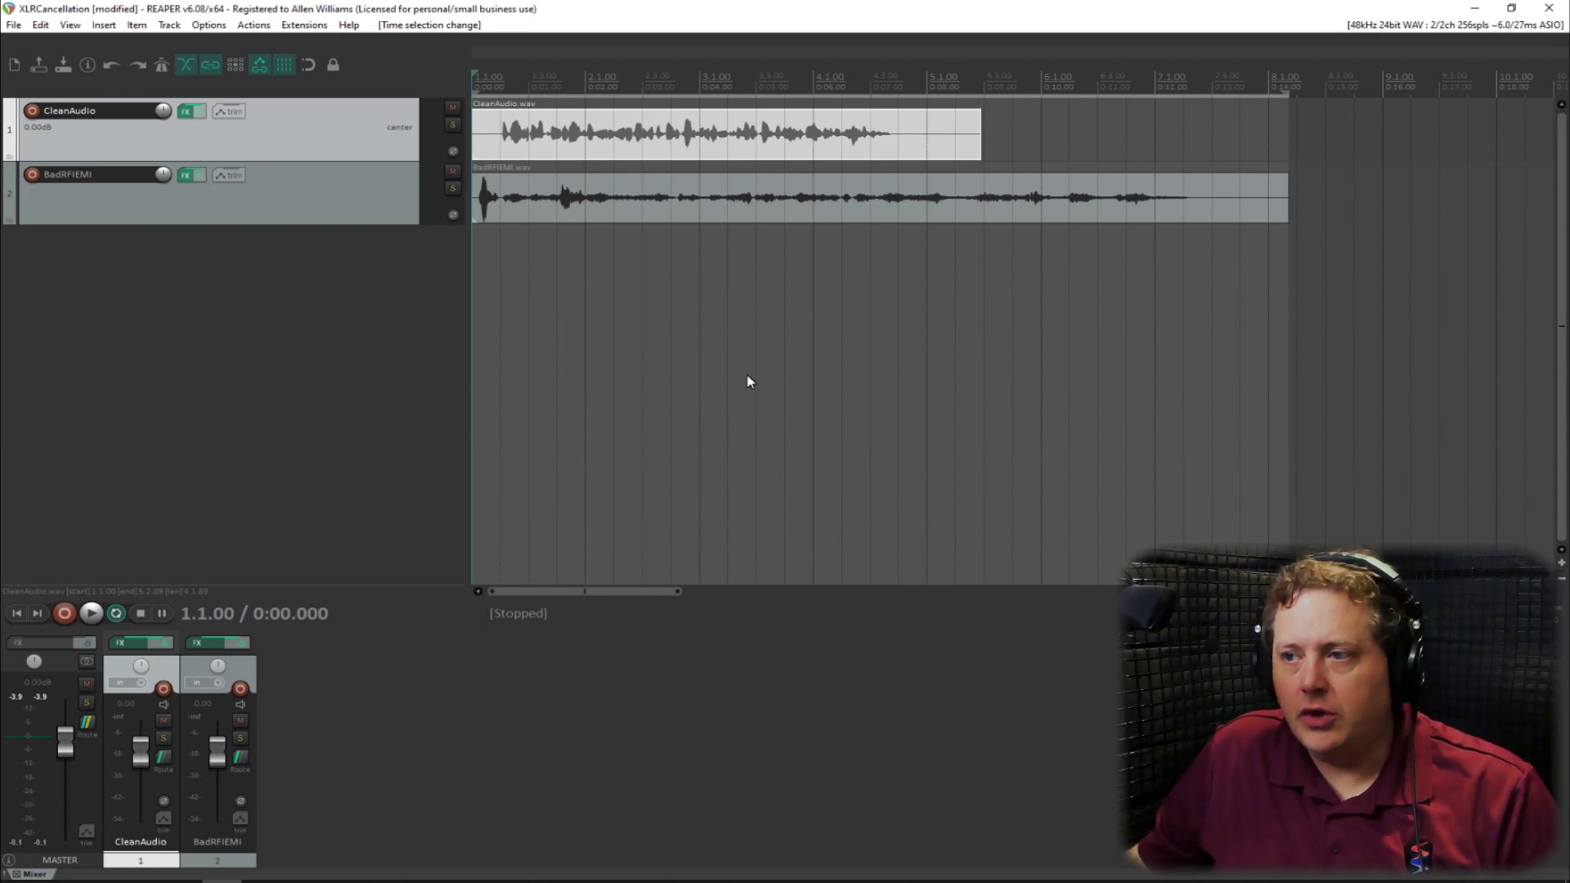
Solo and audition CleanAudio, then move the solo to BadRFIEMI and select its clip.
{"action": "left_click", "coordinate": [452, 125]}
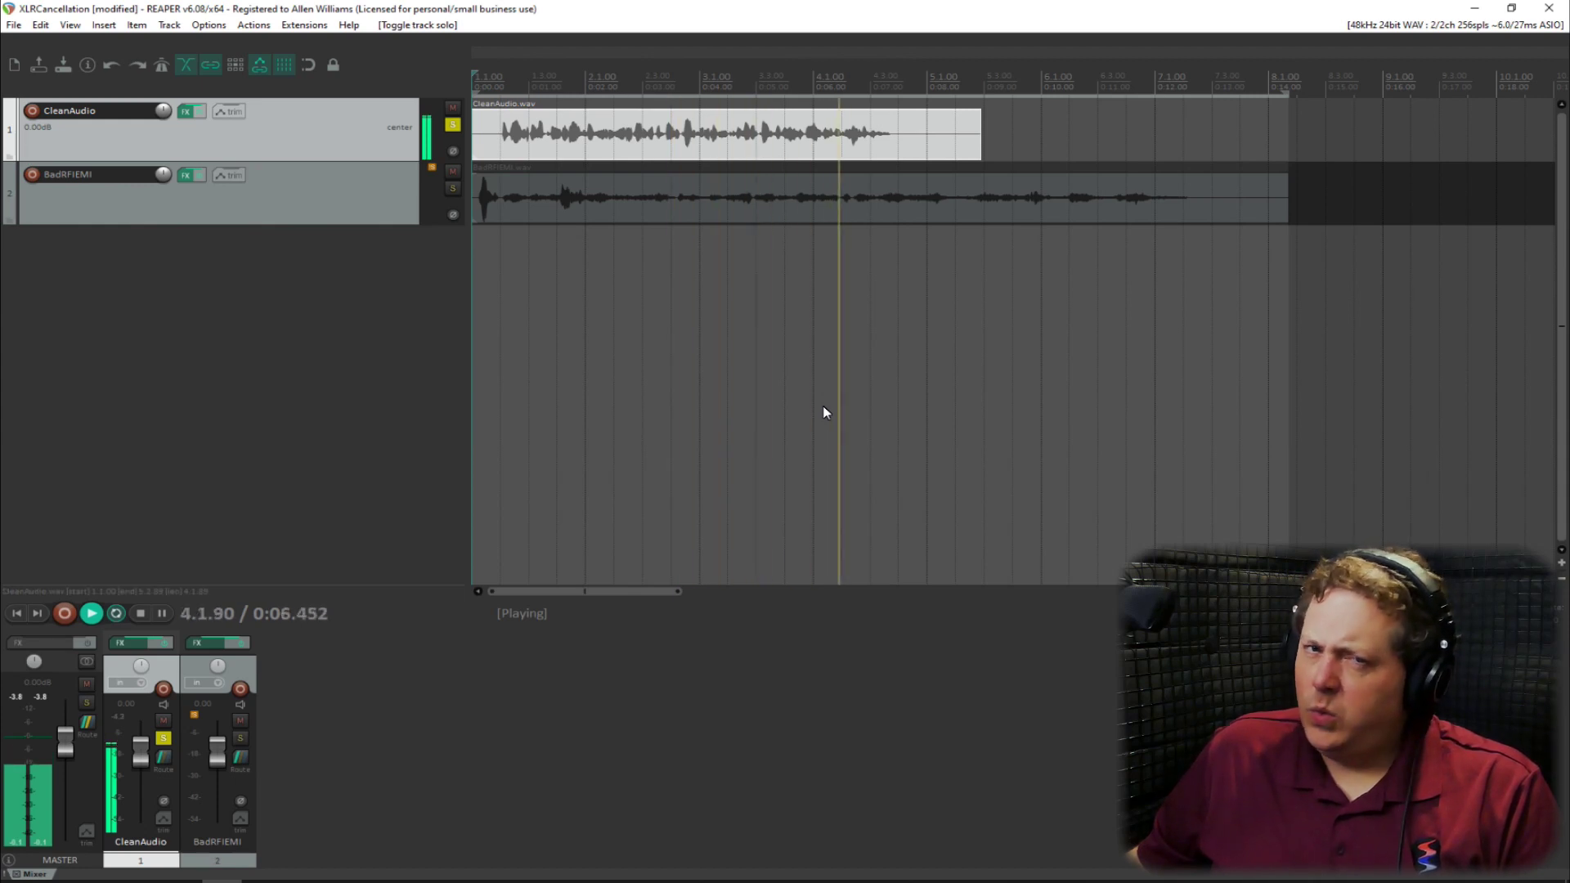
{"action": "key", "text": "space"}
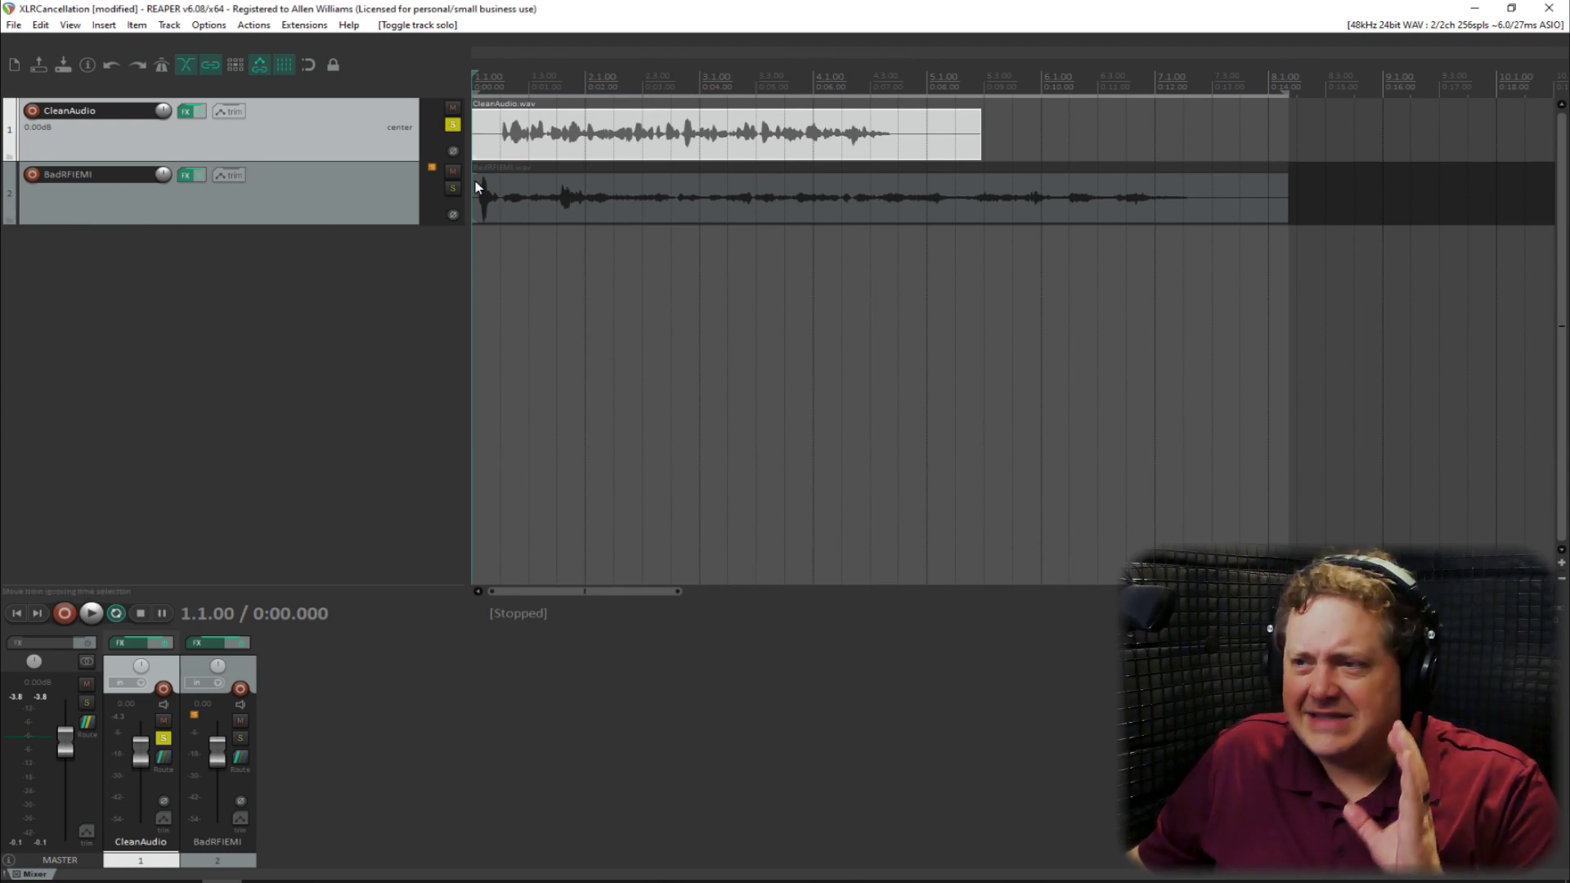
{"action": "left_click", "coordinate": [452, 125]}
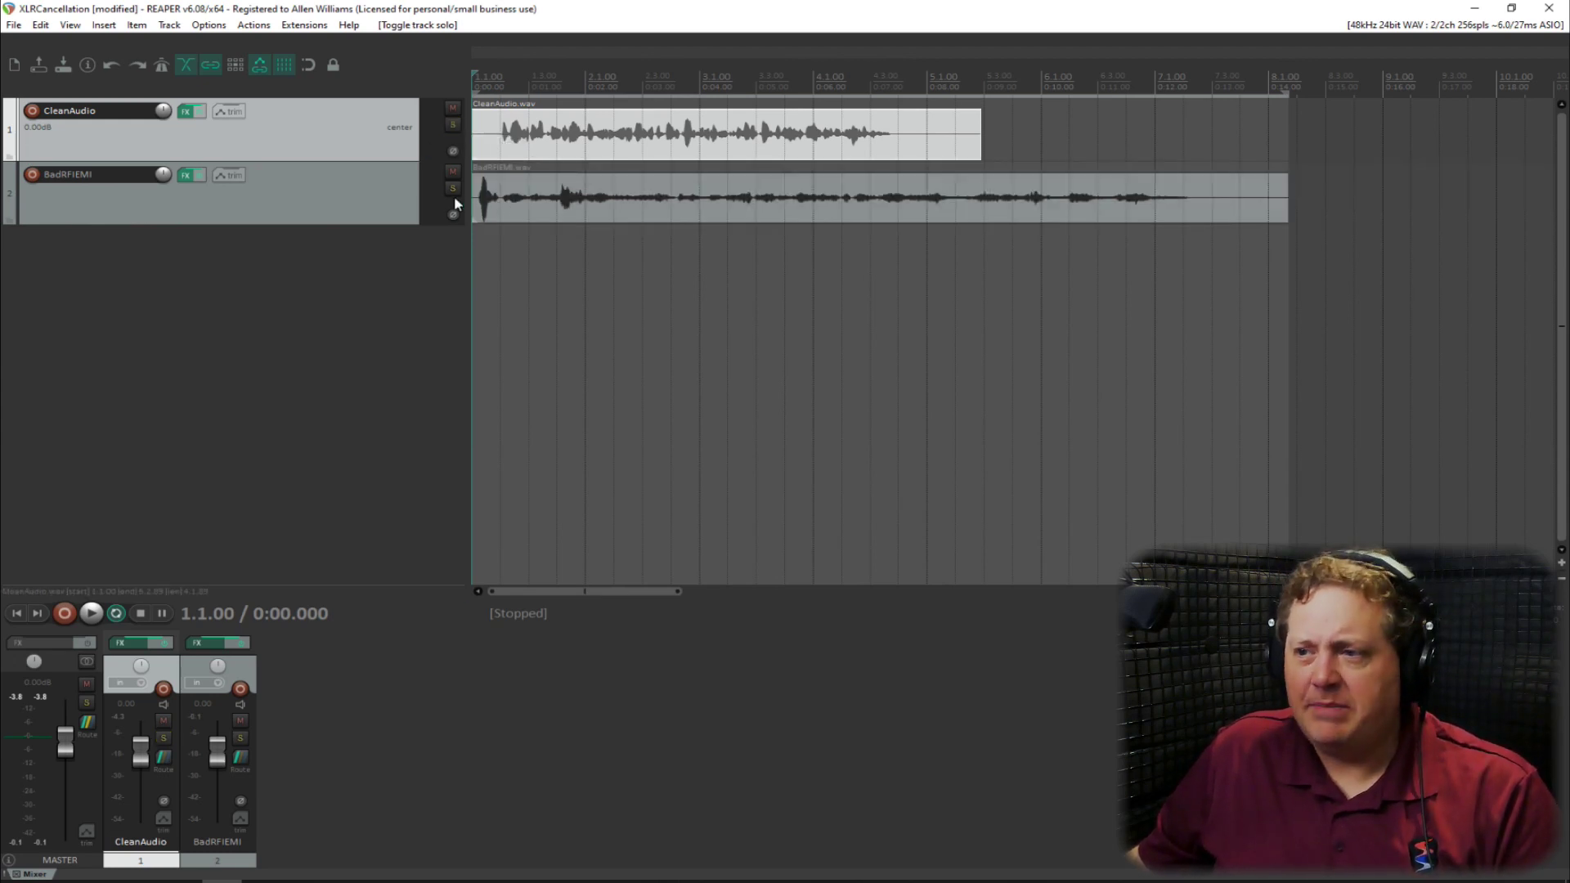
{"action": "left_click", "coordinate": [452, 188]}
{"action": "left_click", "coordinate": [525, 191]}
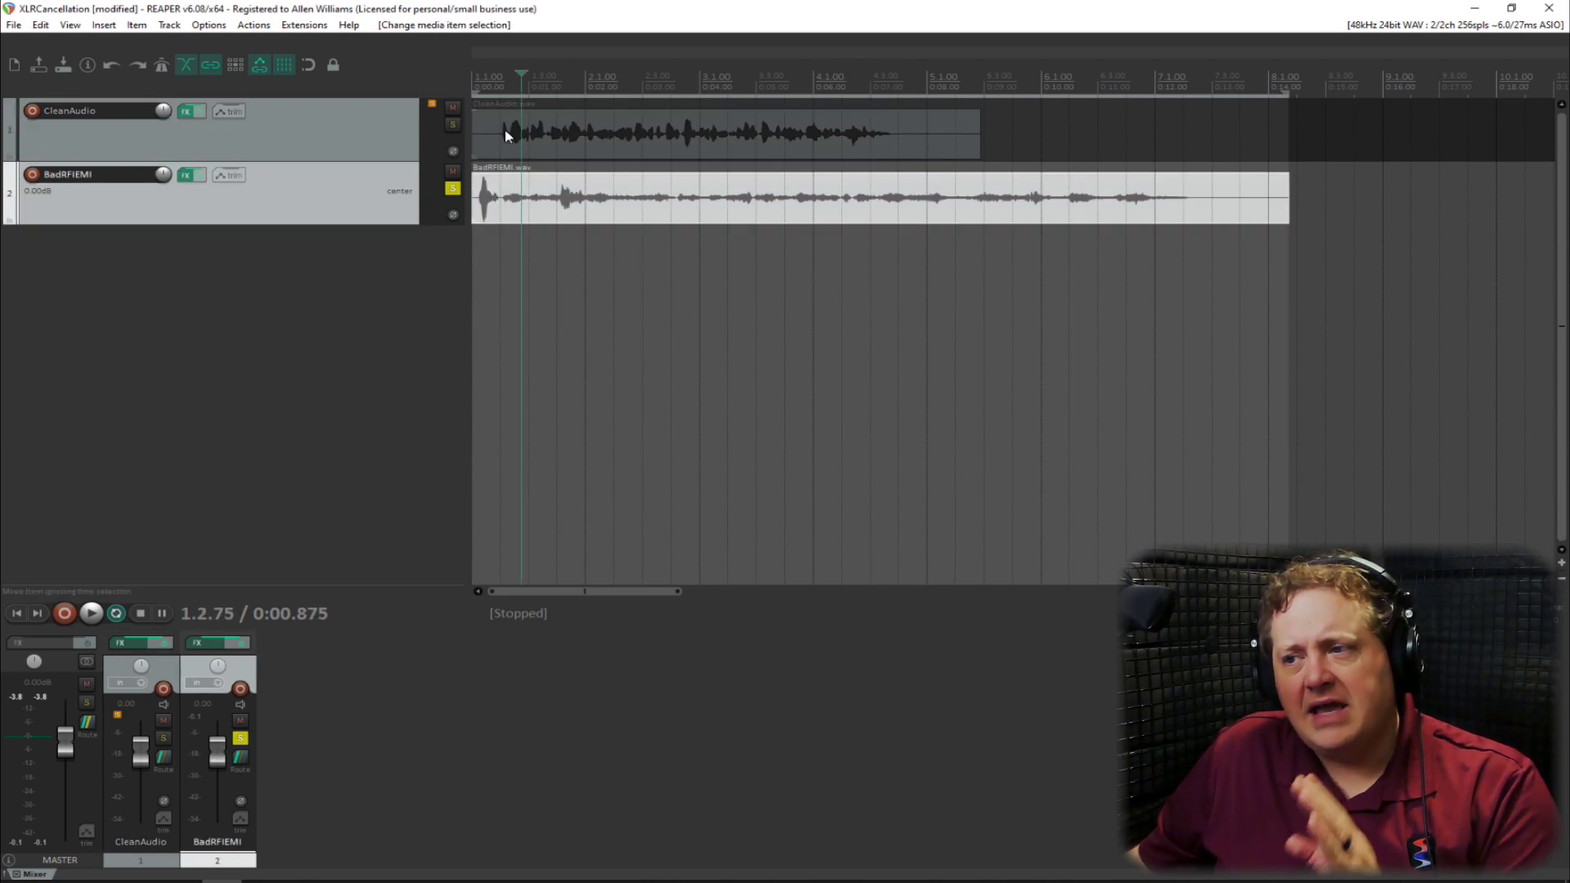
Play the soloed BadRFIEMI clip from 1.1.00, then stop playback.
{"action": "left_click", "coordinate": [498, 92]}
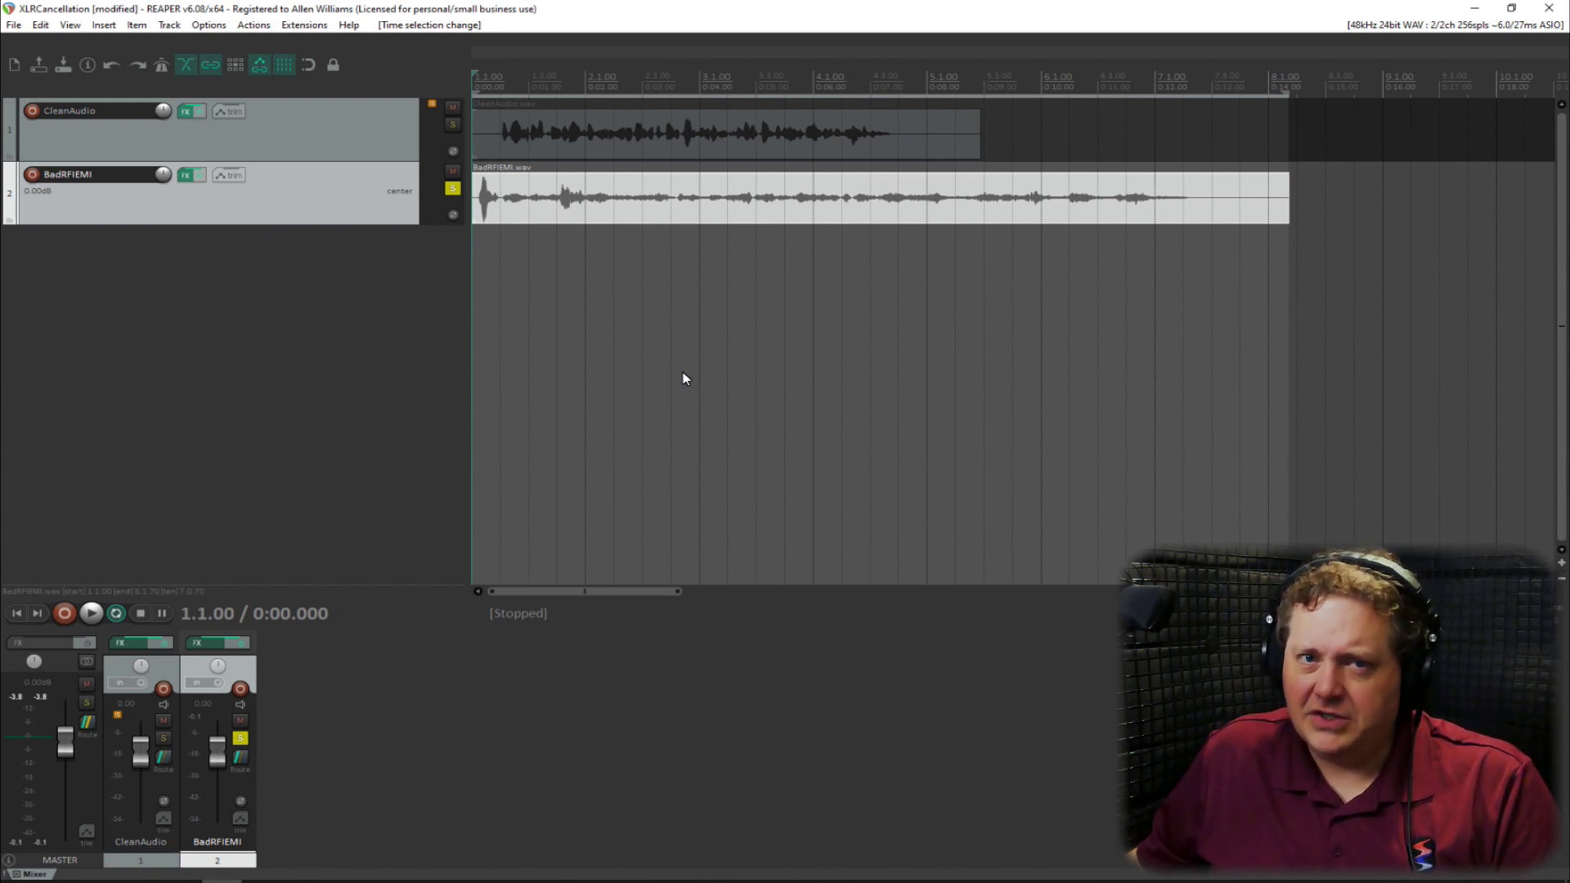
{"action": "key", "text": "space"}
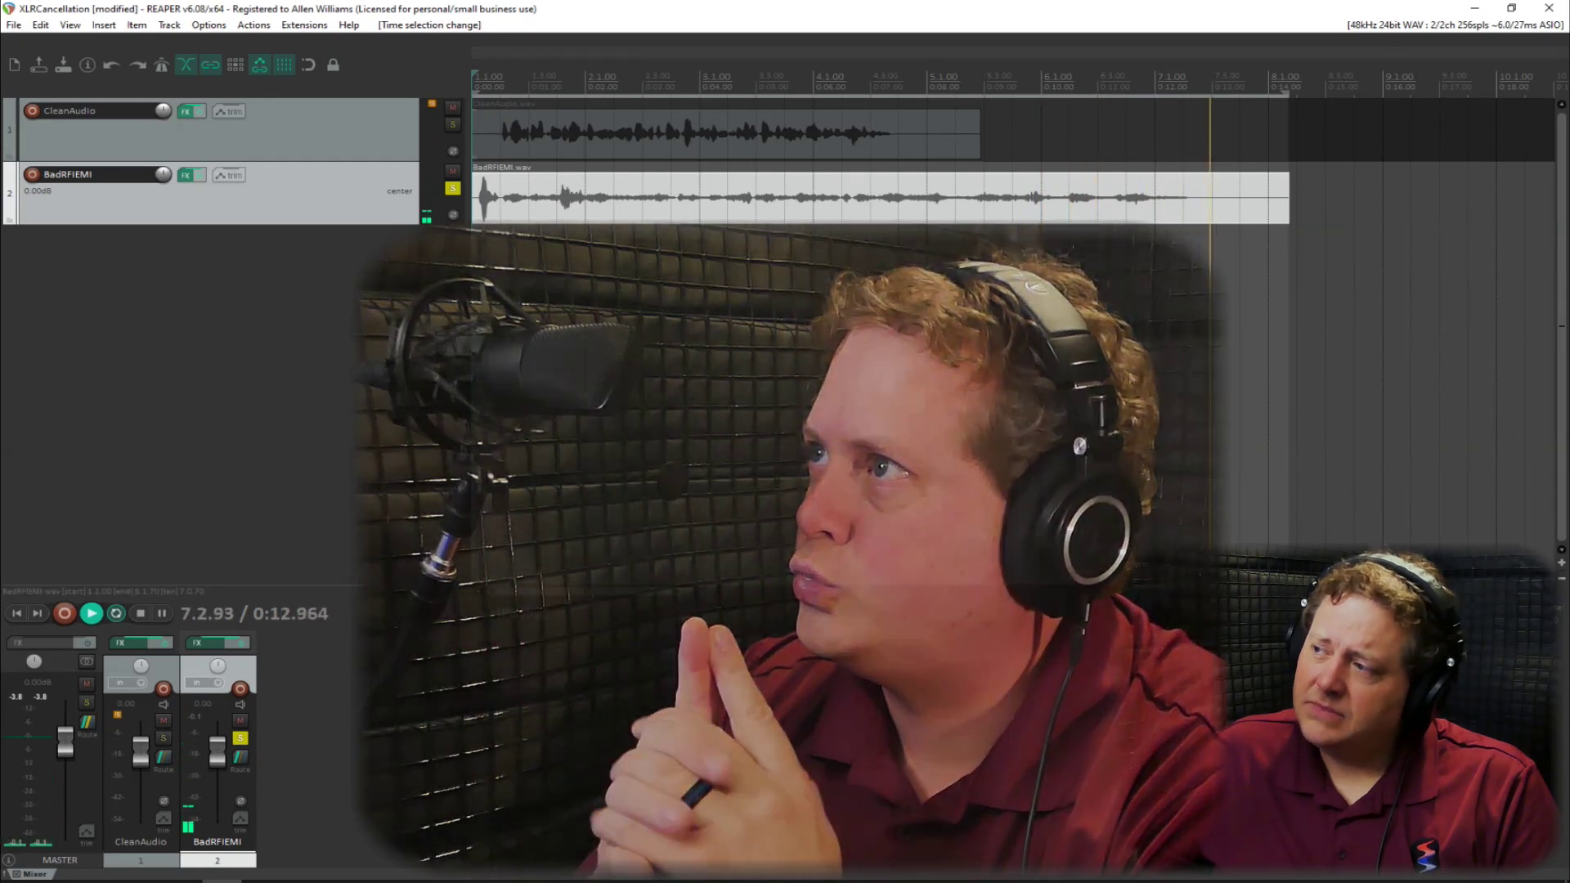
{"action": "key", "text": "space"}
Unsolo BadRFIEMI and drag the CleanAudio item later to line its speech up with BadRFIEMI.
{"action": "left_click", "coordinate": [453, 188]}
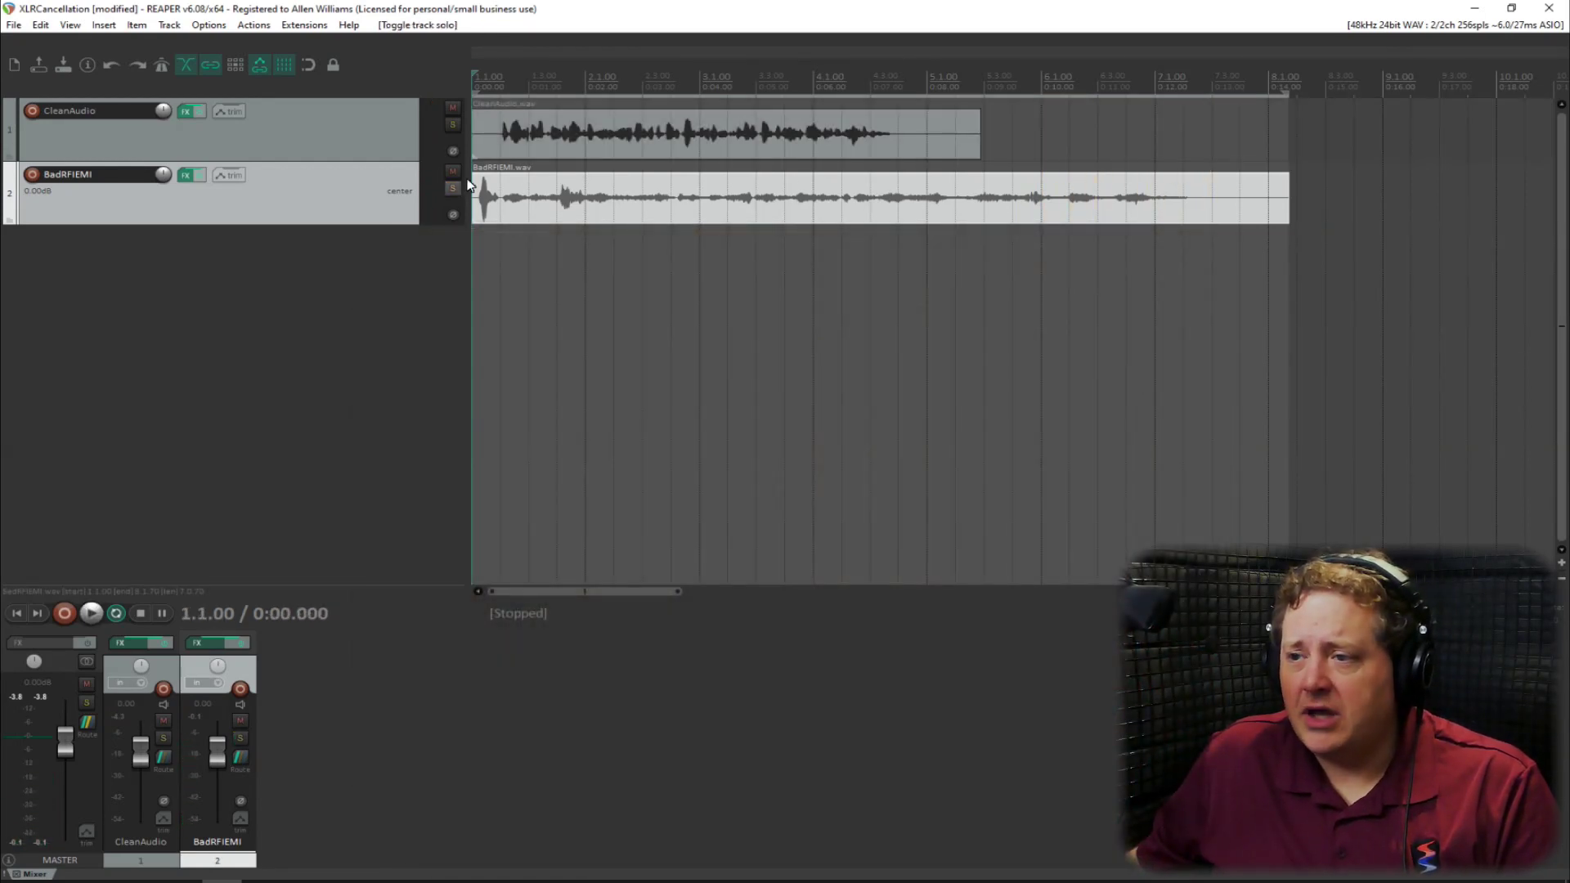
{"action": "left_click", "coordinate": [541, 89]}
{"action": "key", "text": "ctrl+a"}
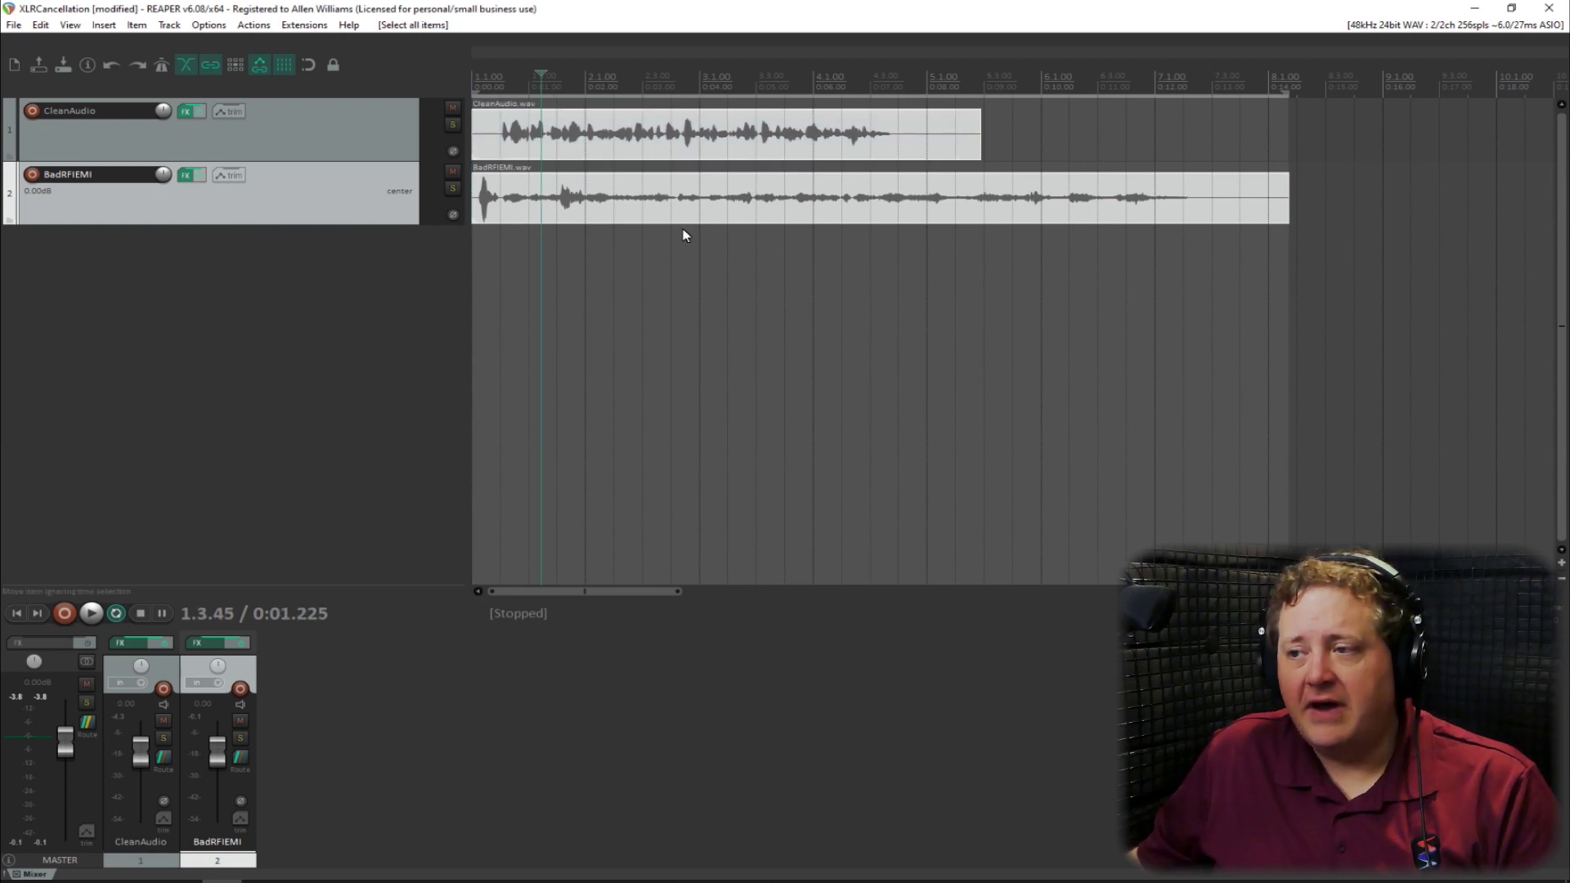
{"action": "left_click_drag", "start_coordinate": [553, 152], "coordinate": [709, 158]}
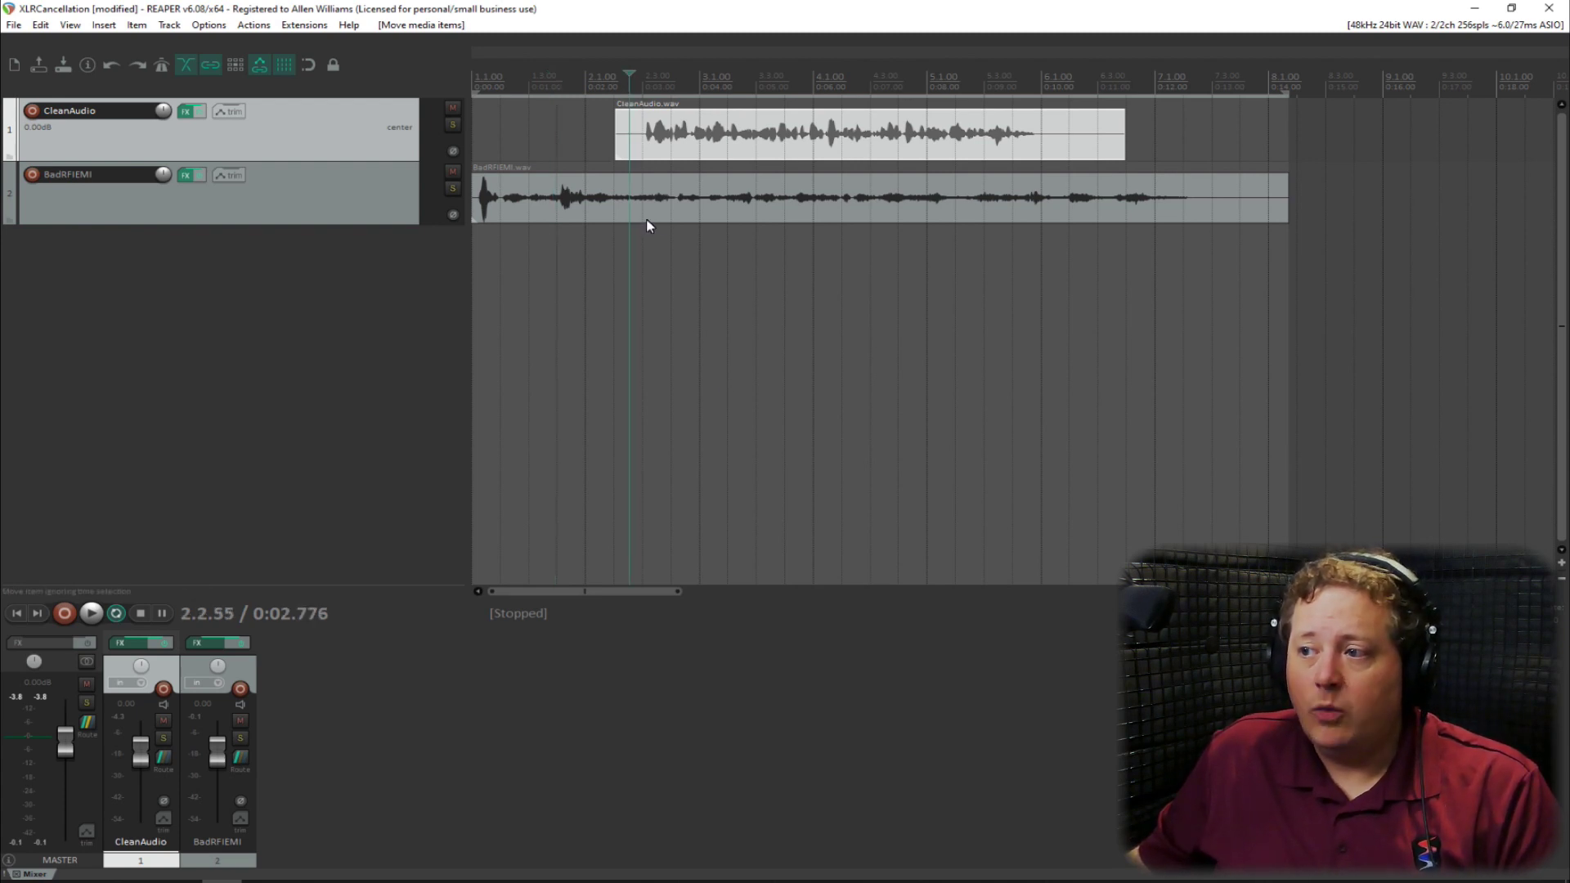
Split both items at 6.1.51 and delete the leading and trailing leftover pieces.
{"action": "key", "text": "ctrl+a"}
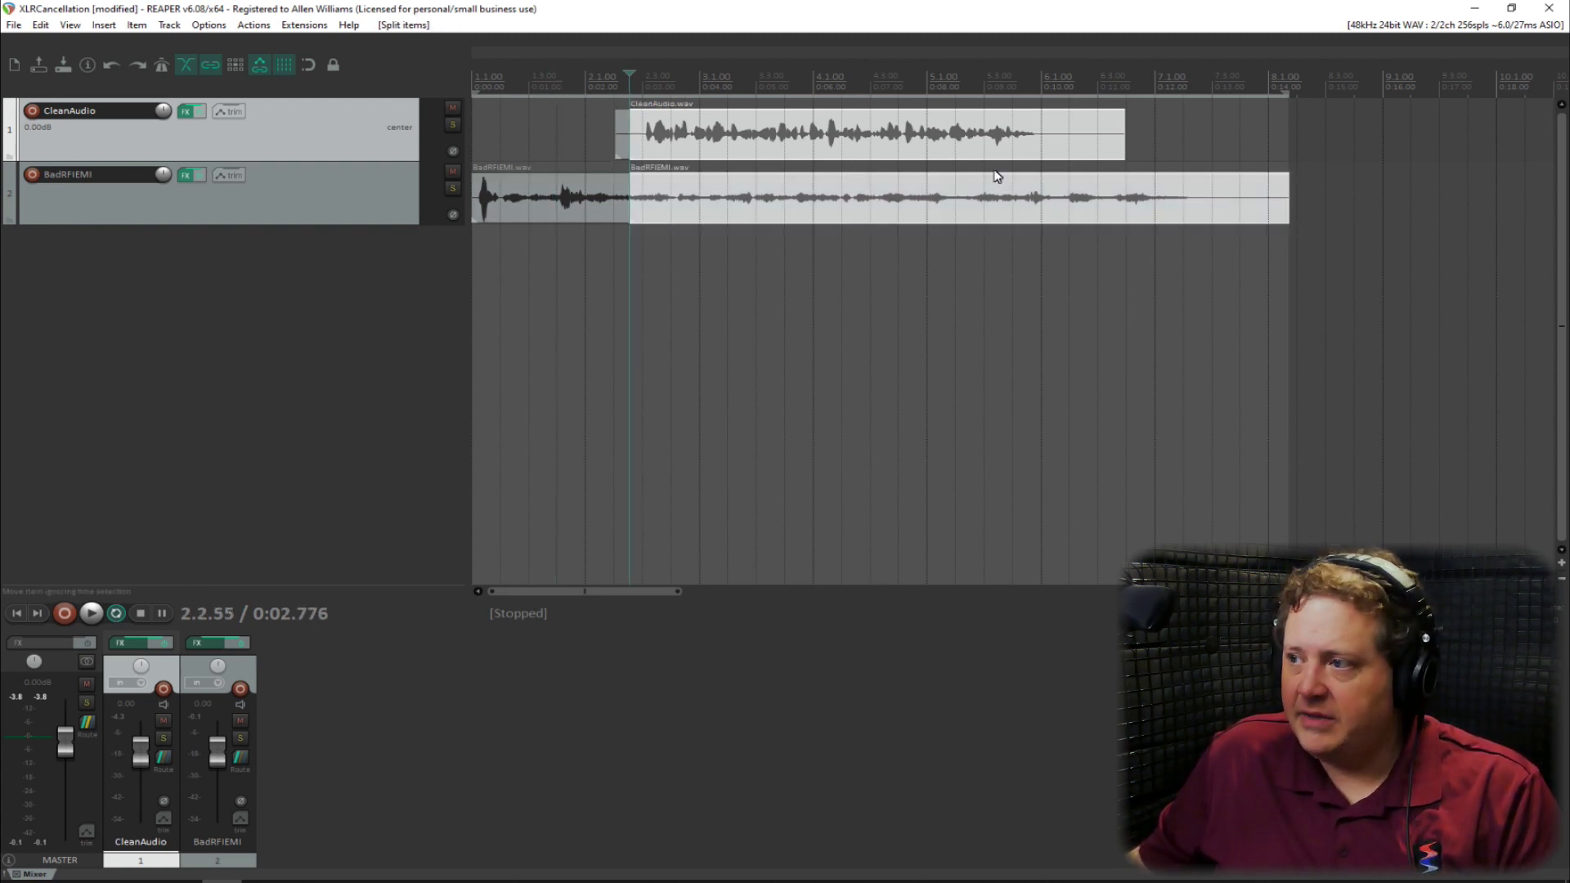
{"action": "left_click", "coordinate": [1055, 90]}
{"action": "key", "text": "s"}
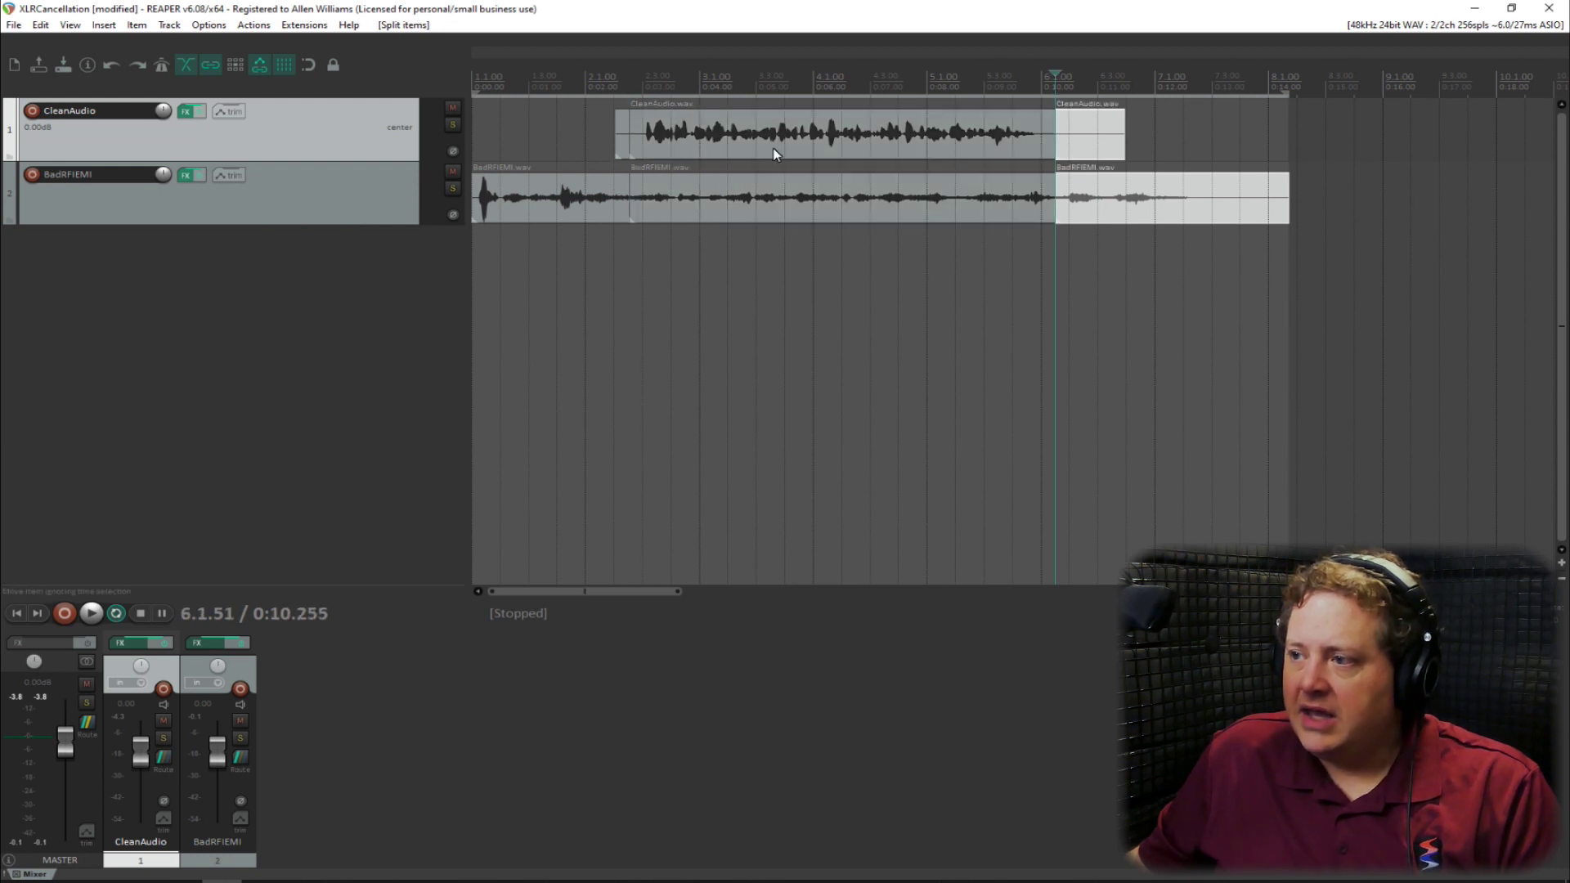
{"action": "left_click", "coordinate": [622, 147]}
{"action": "left_click", "coordinate": [623, 196], "text": "ctrl"}
{"action": "left_click", "coordinate": [1098, 140], "text": "ctrl"}
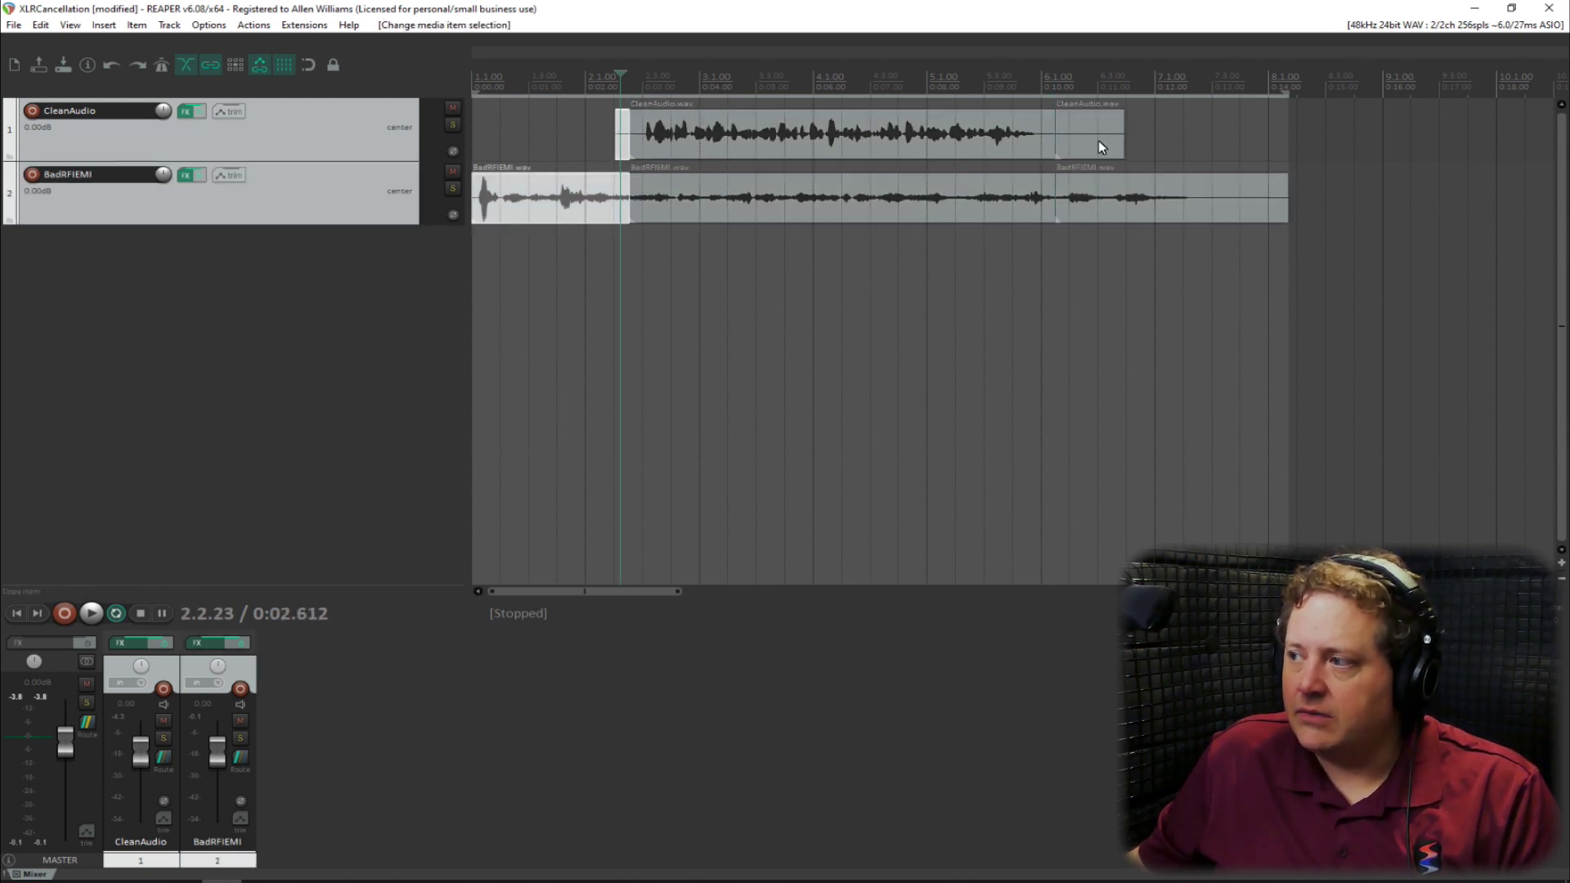
{"action": "left_click", "coordinate": [1102, 168], "text": "ctrl"}
{"action": "key", "text": "Delete"}
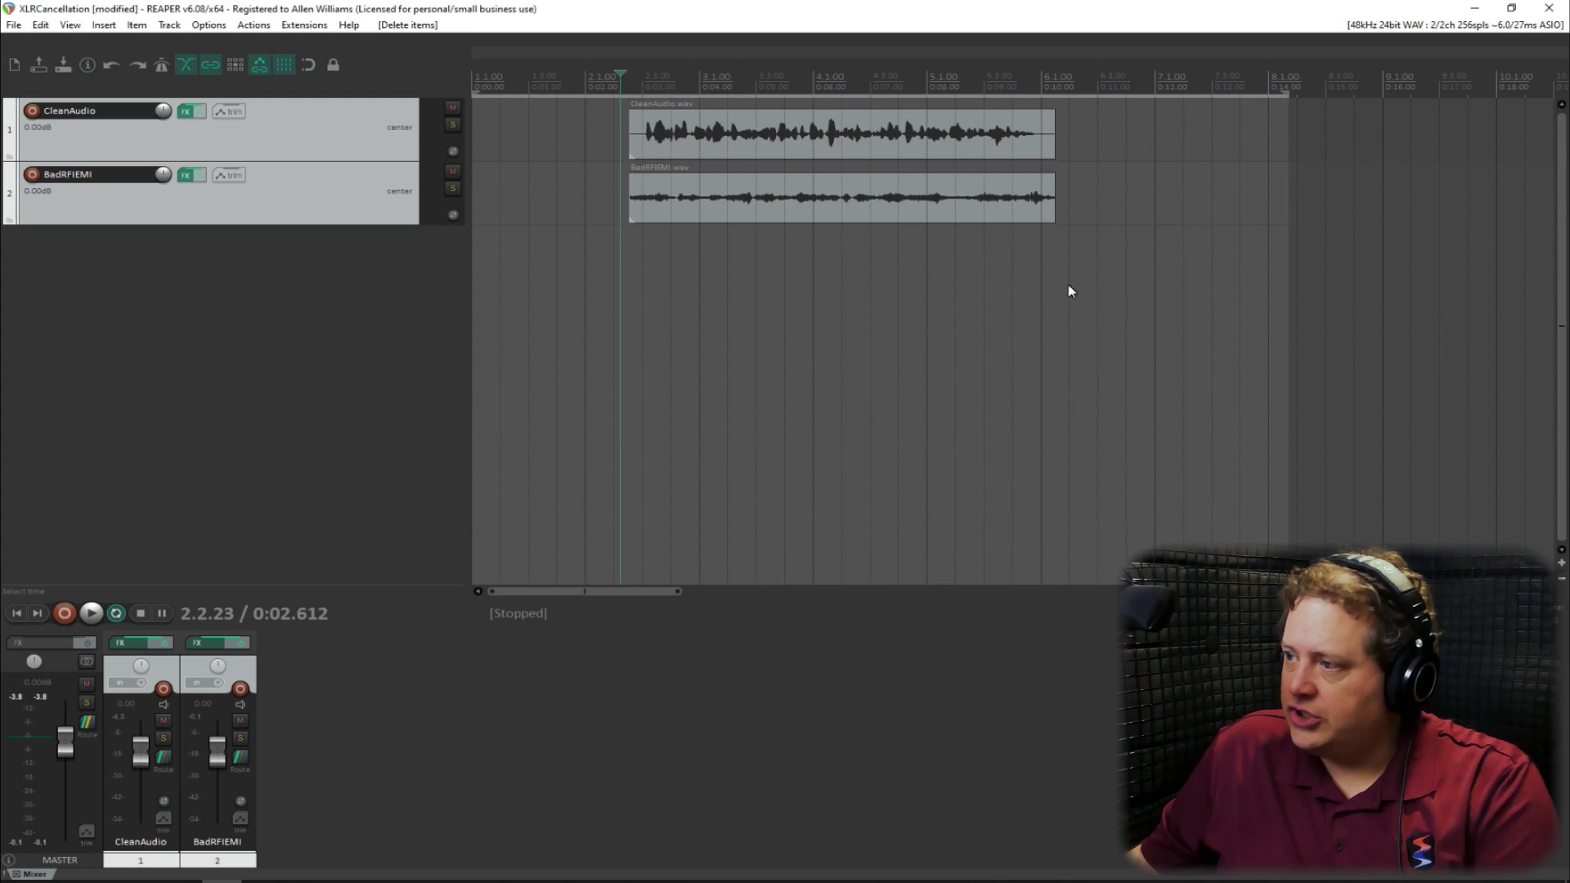
Move both trimmed items to the project start and play them together.
{"action": "left_click", "coordinate": [904, 149]}
{"action": "left_click", "coordinate": [896, 178], "text": "ctrl"}
{"action": "left_click_drag", "start_coordinate": [883, 155], "coordinate": [490, 90]}
{"action": "left_click", "coordinate": [491, 90]}
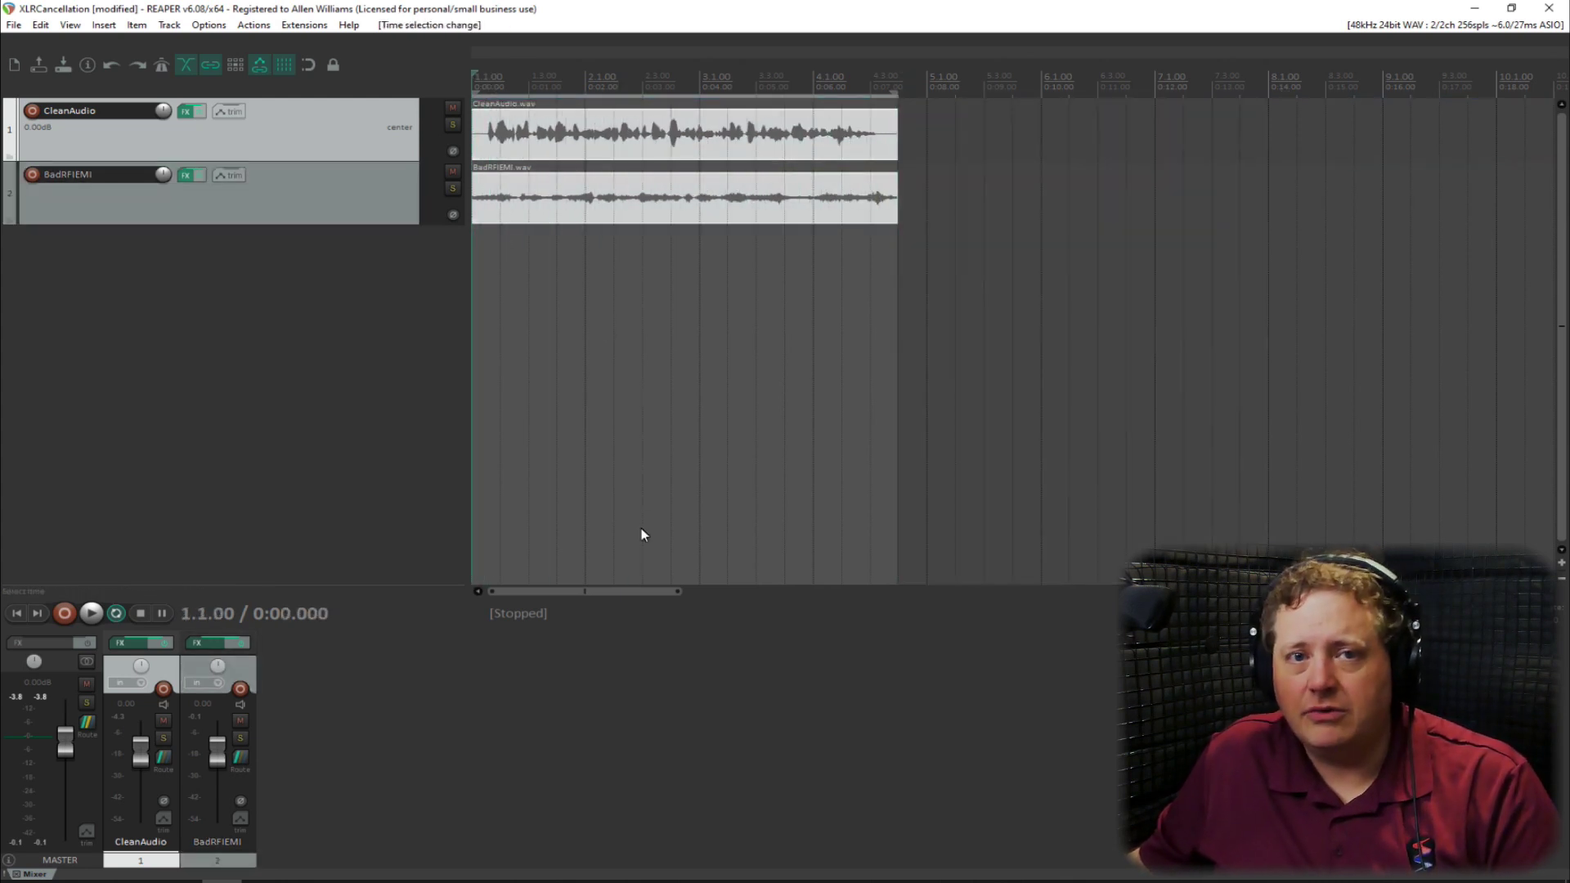
{"action": "scroll", "coordinate": [794, 548], "scroll_direction": "up", "scroll_amount": 3}
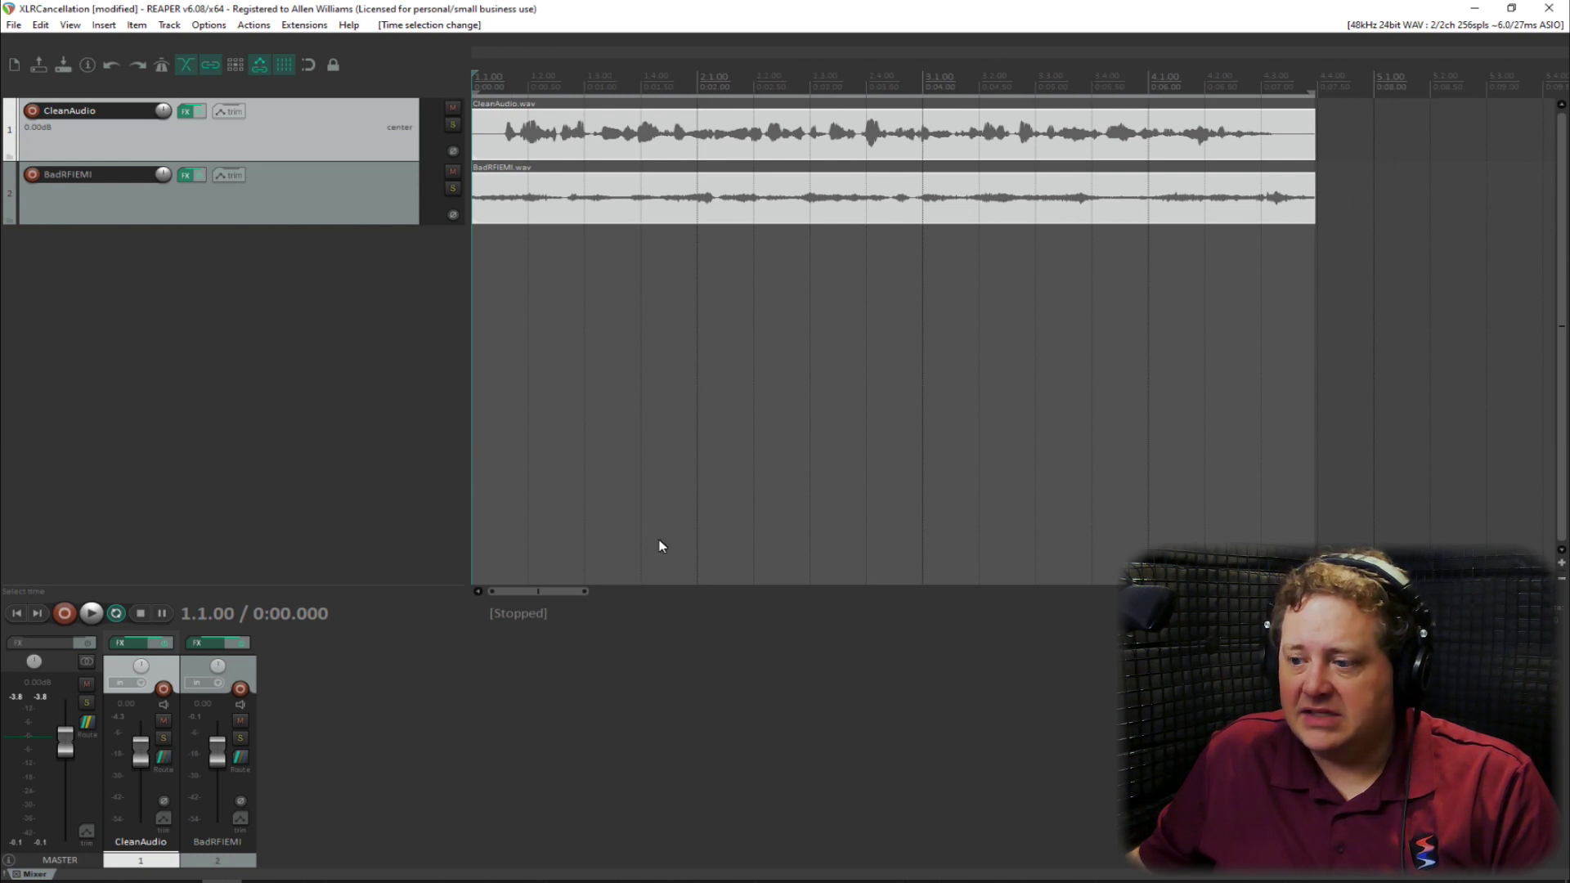
{"action": "key", "text": "space"}
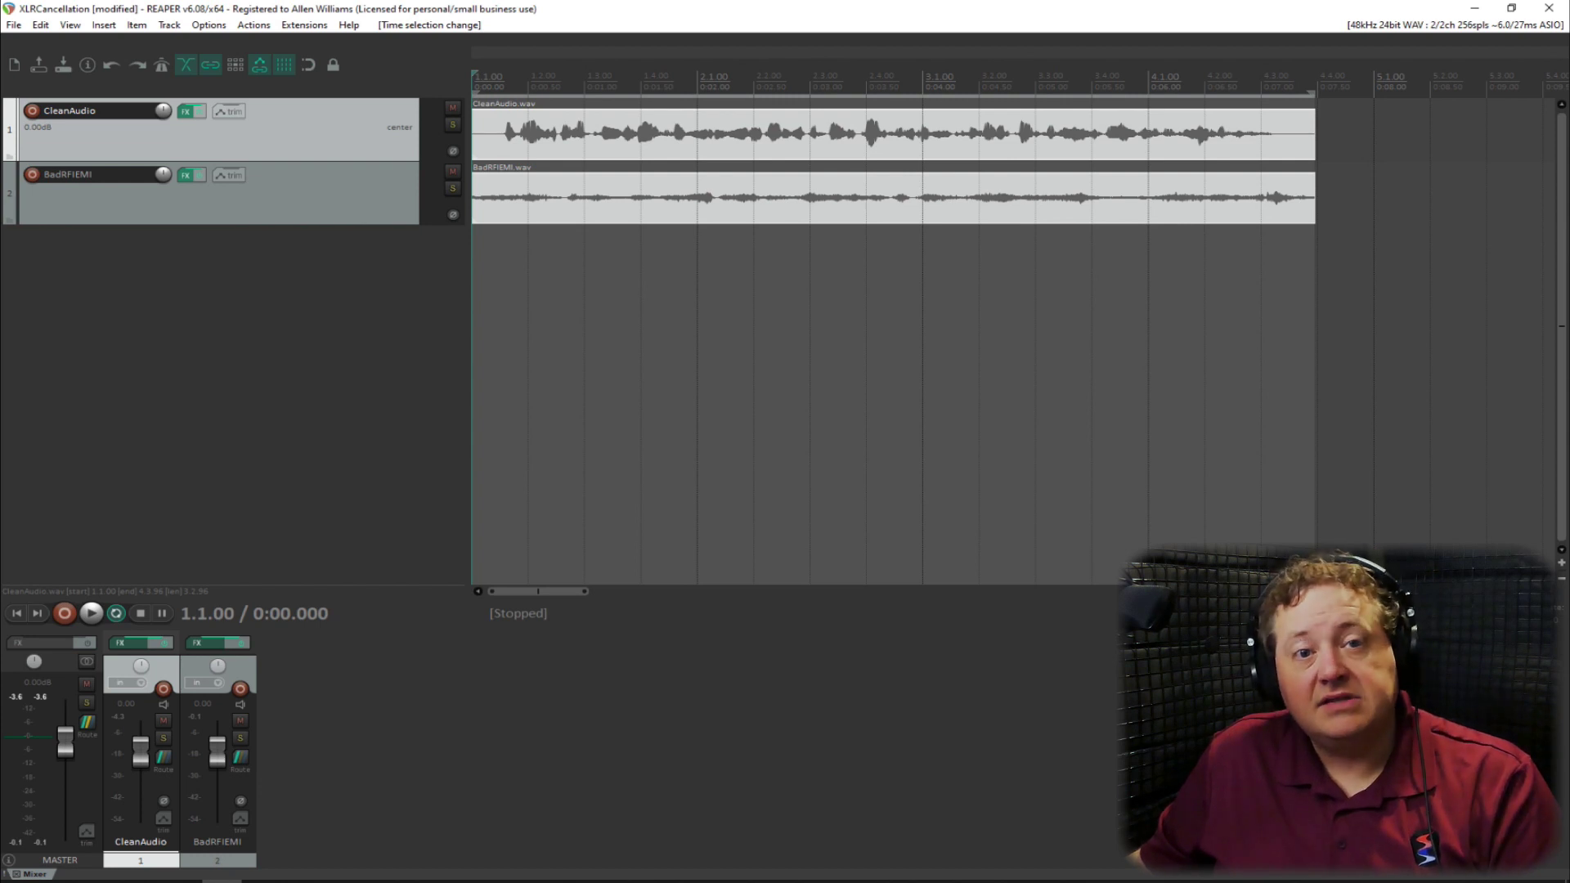
{"action": "left_click", "coordinate": [14, 24]}
Rename the render output from OutPhase to InPhase, render InPhase.wav, and close the report.
{"action": "left_click", "coordinate": [80, 262]}
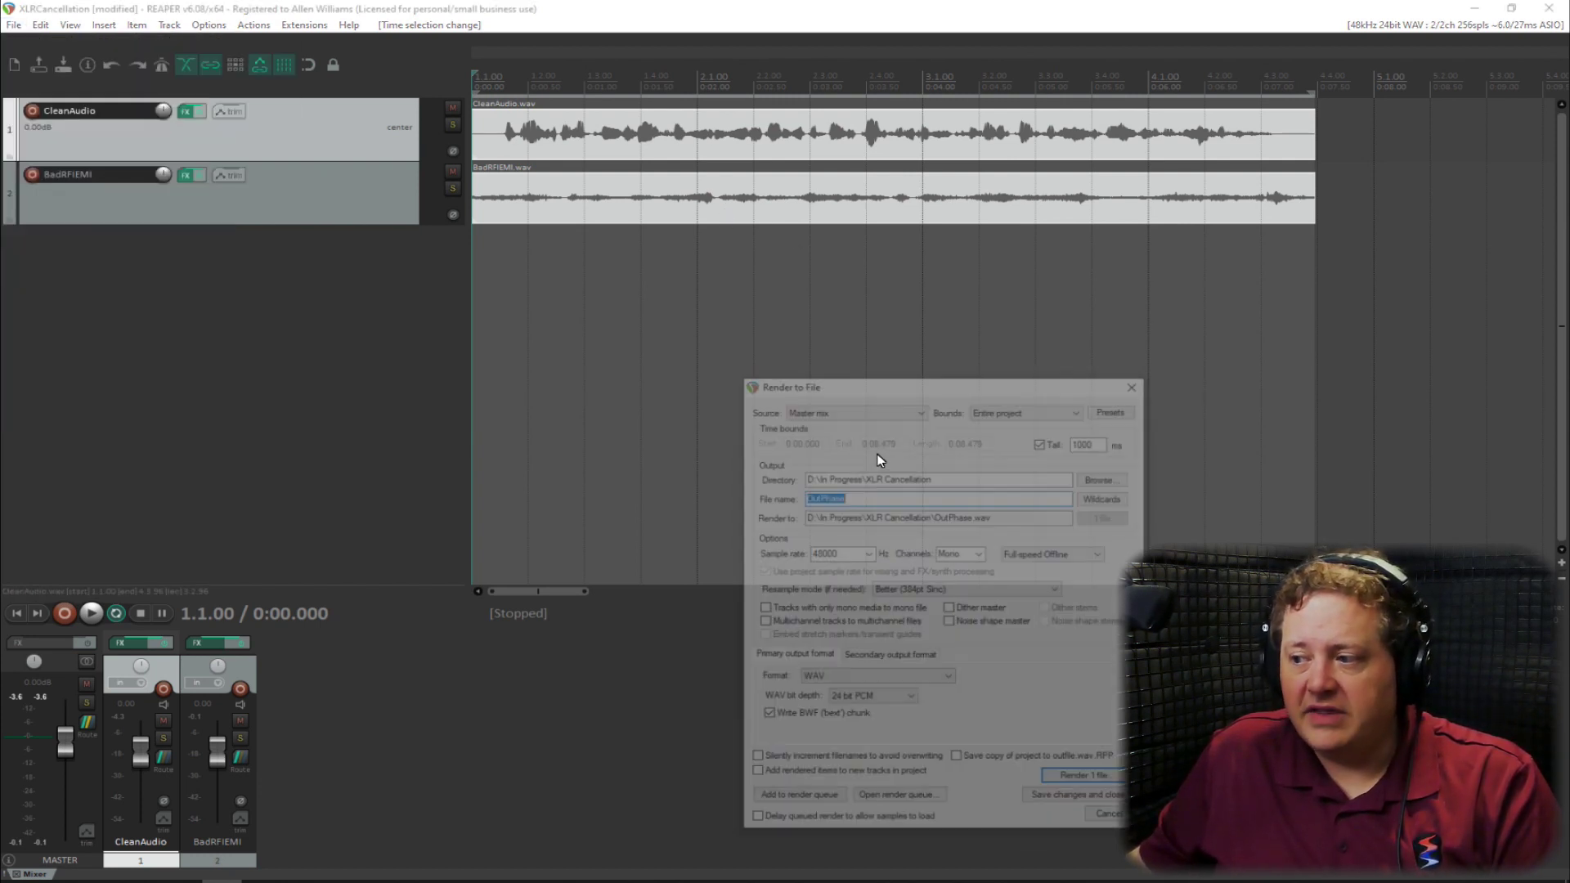
{"action": "left_click", "coordinate": [818, 498]}
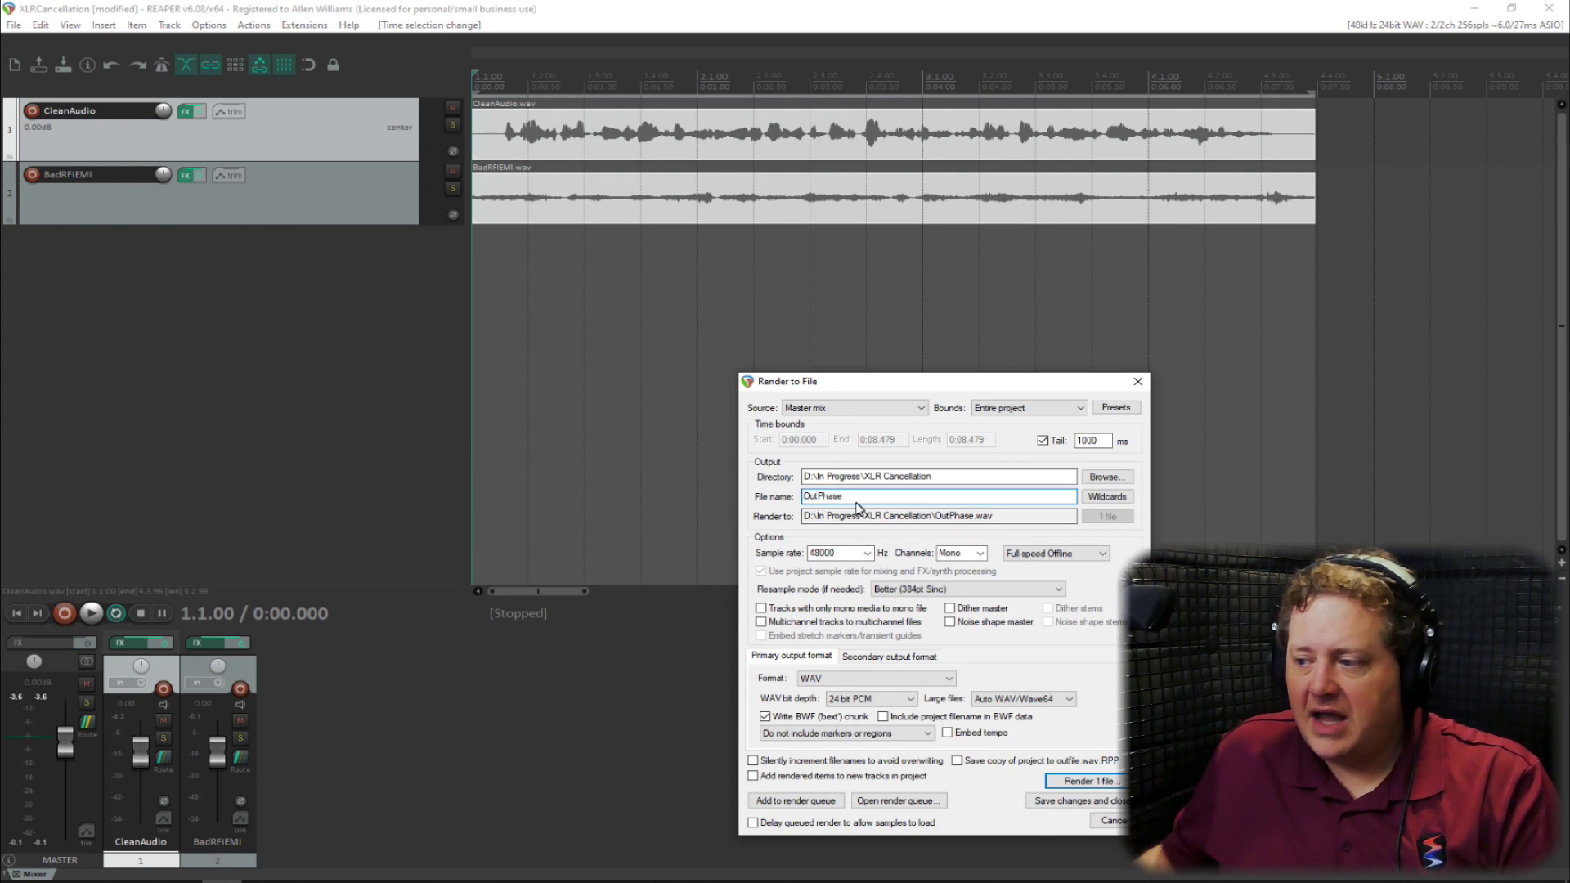
{"action": "key", "text": "BackSpace"}
{"action": "key", "text": "BackSpace"}
{"action": "key", "text": "BackSpace"}
{"action": "type", "text": "In"}
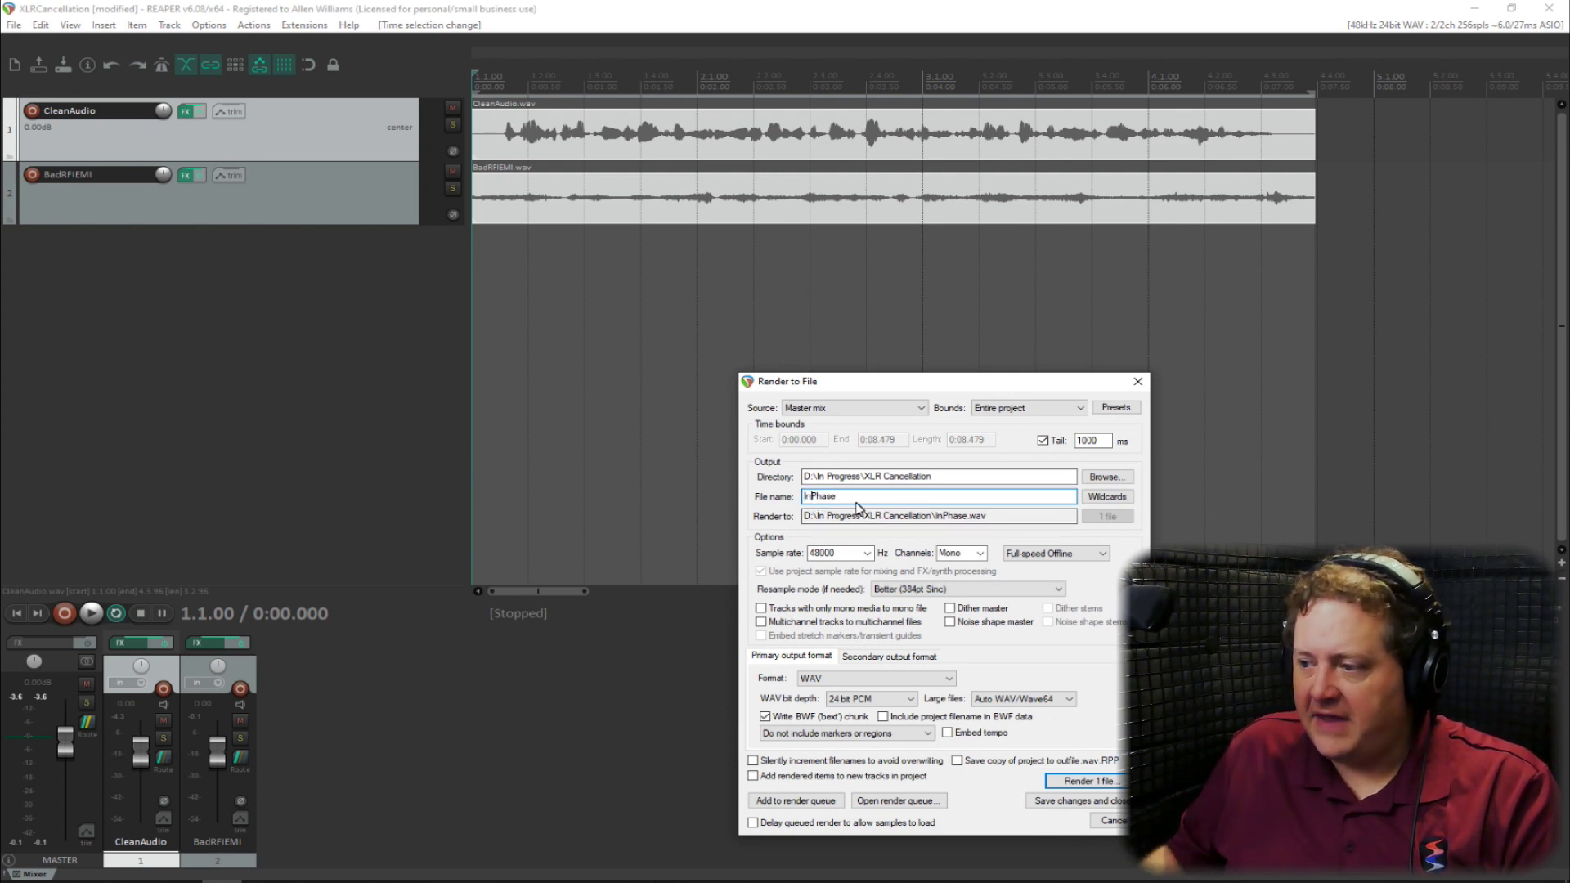
{"action": "left_click", "coordinate": [1083, 782]}
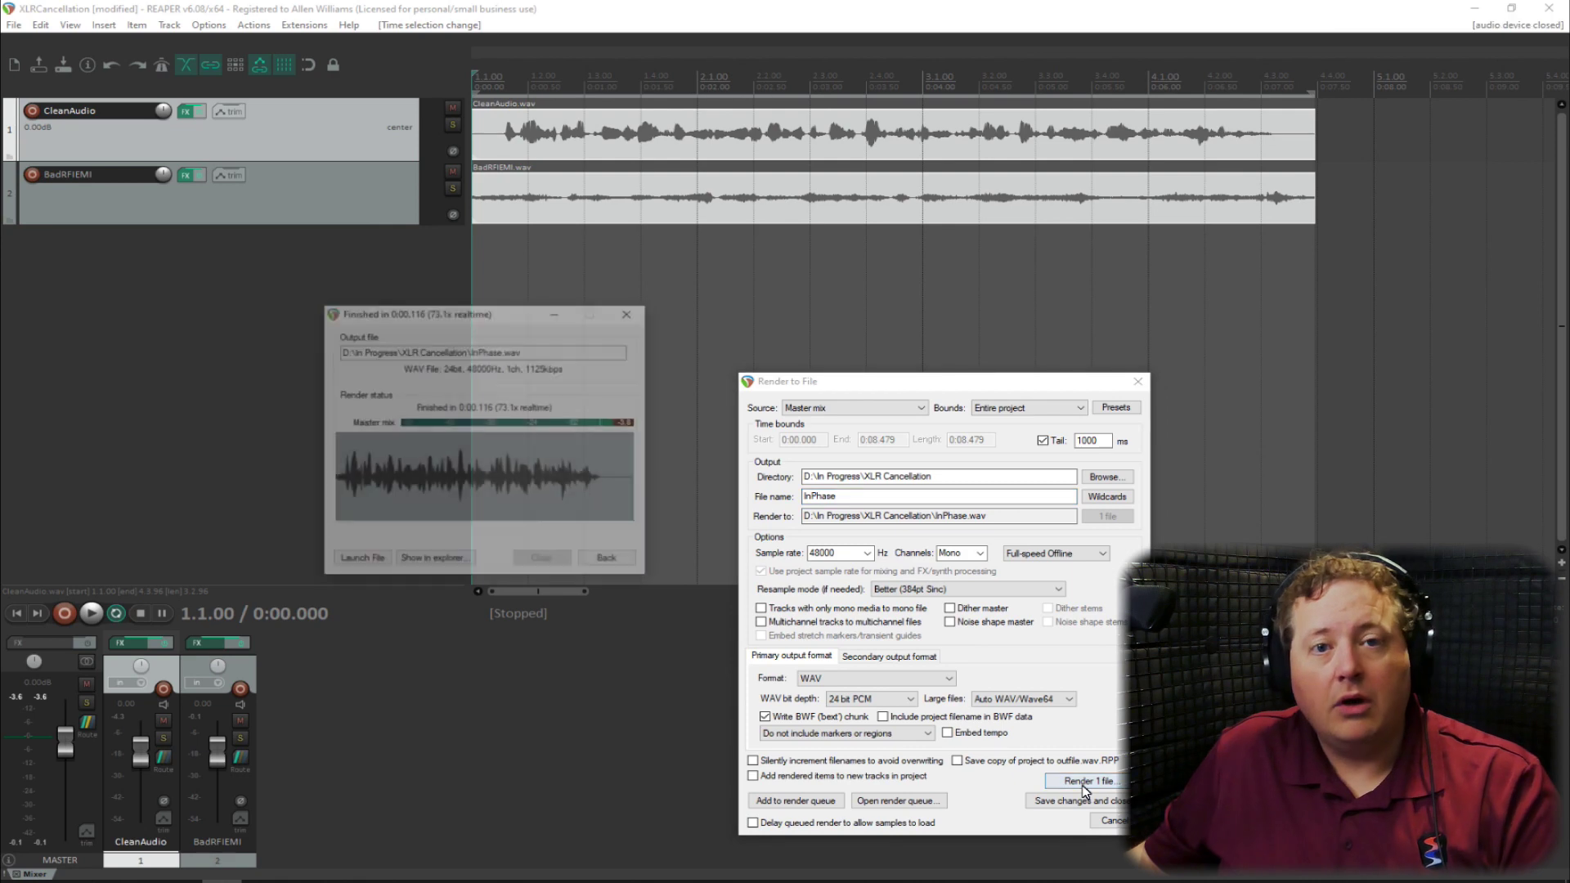
{"action": "left_click", "coordinate": [554, 567]}
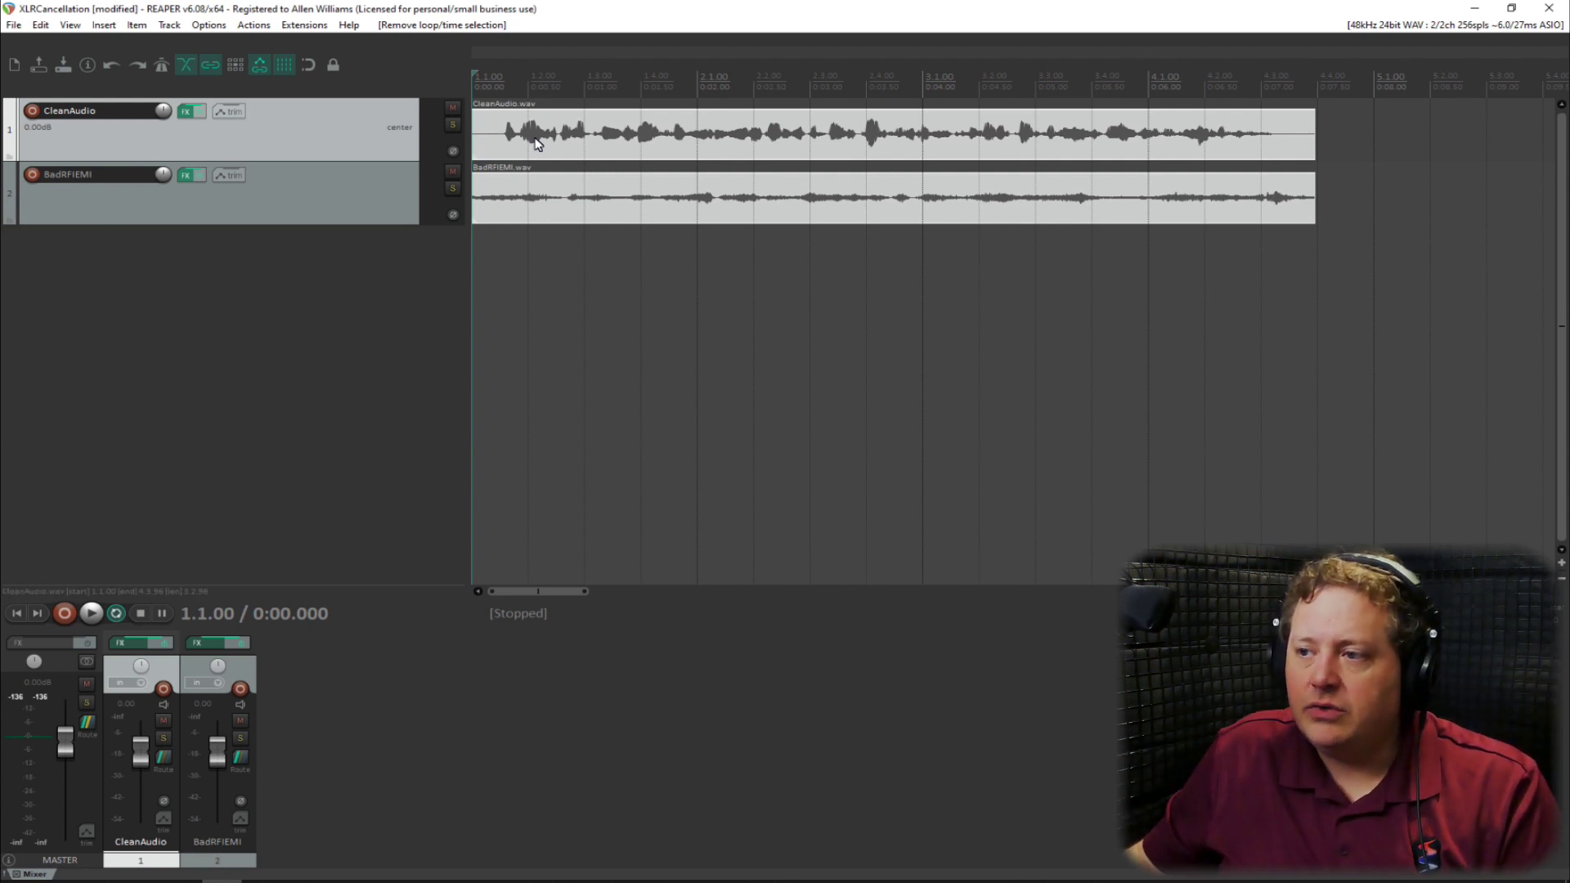
Invert CleanAudio's phase and set a time selection covering the whole item.
{"action": "left_click", "coordinate": [535, 143]}
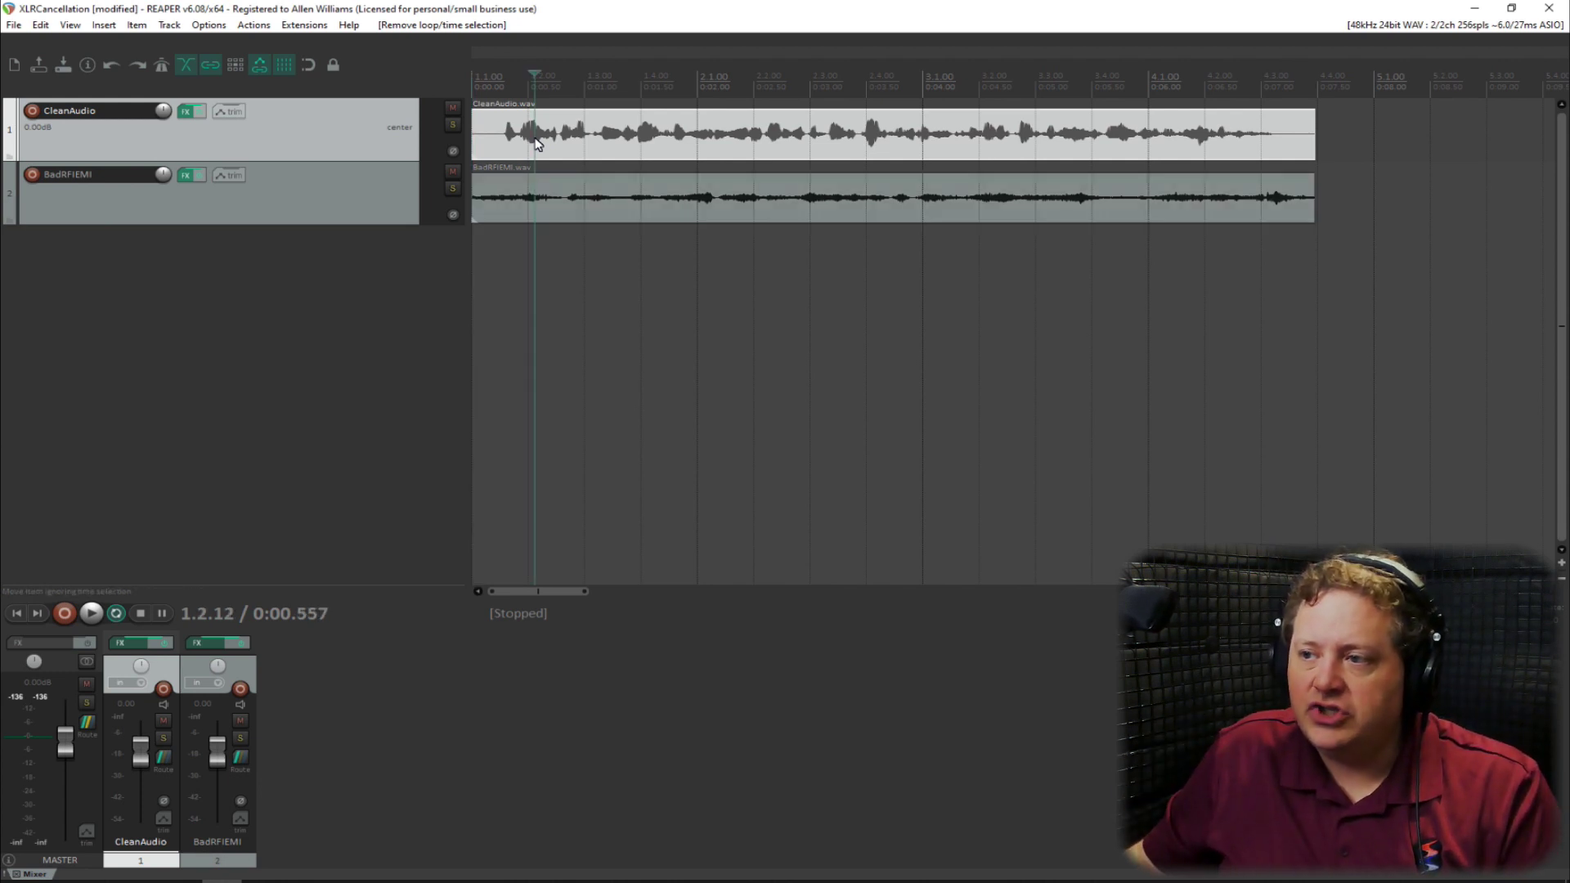
{"action": "left_click", "coordinate": [453, 151]}
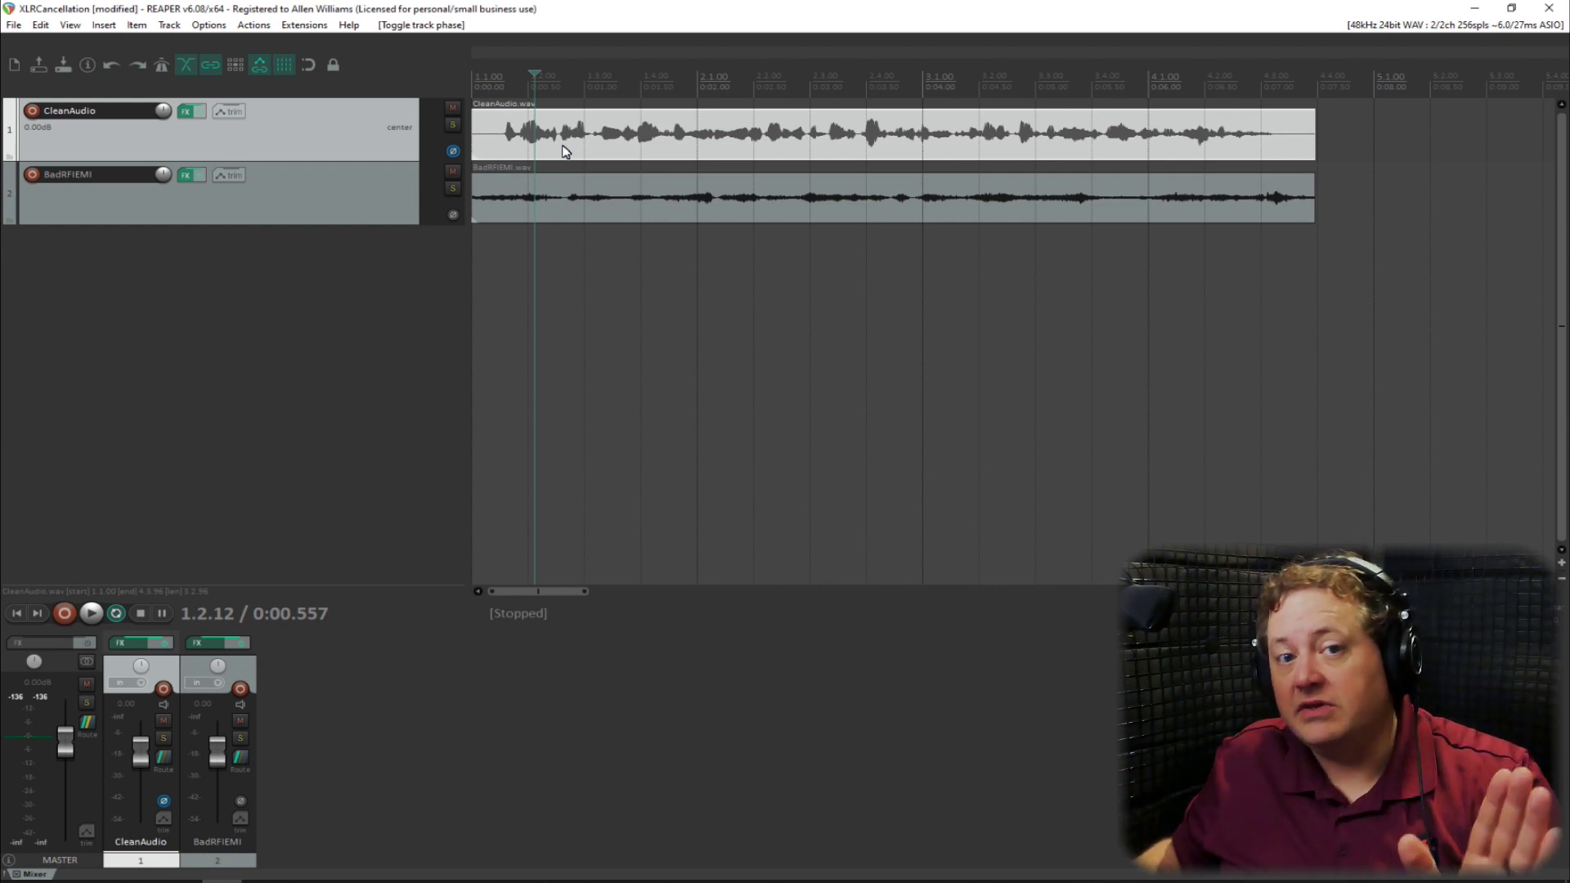
{"action": "double_click", "coordinate": [541, 89]}
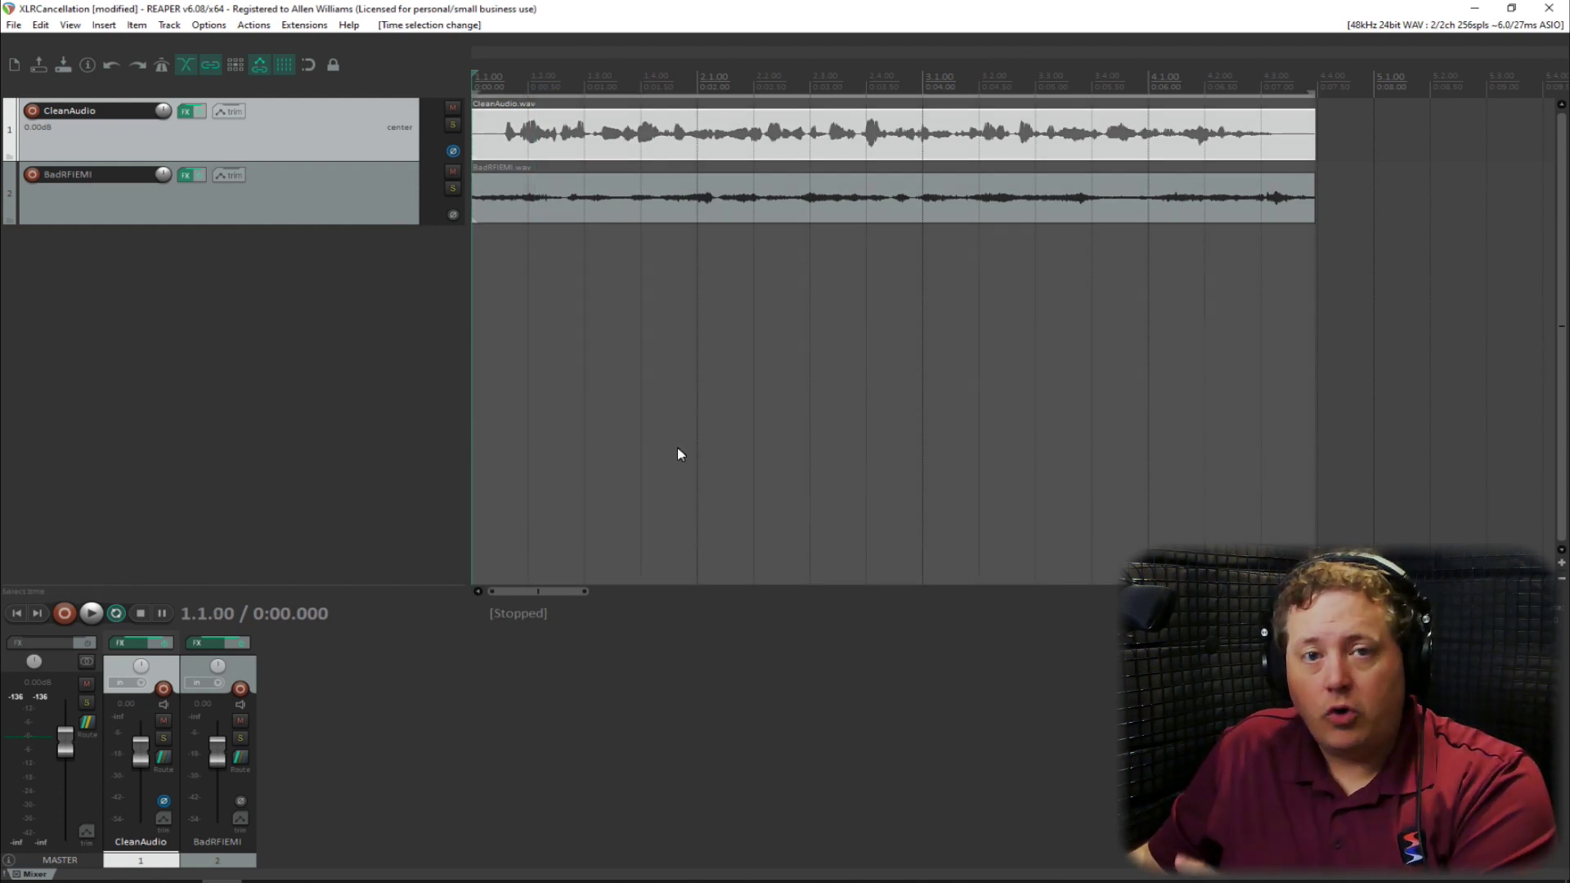
{"action": "left_click", "coordinate": [14, 24]}
Change the render file name from InPhase to OutPhase and render OutPhase.wav.
{"action": "left_click", "coordinate": [57, 256]}
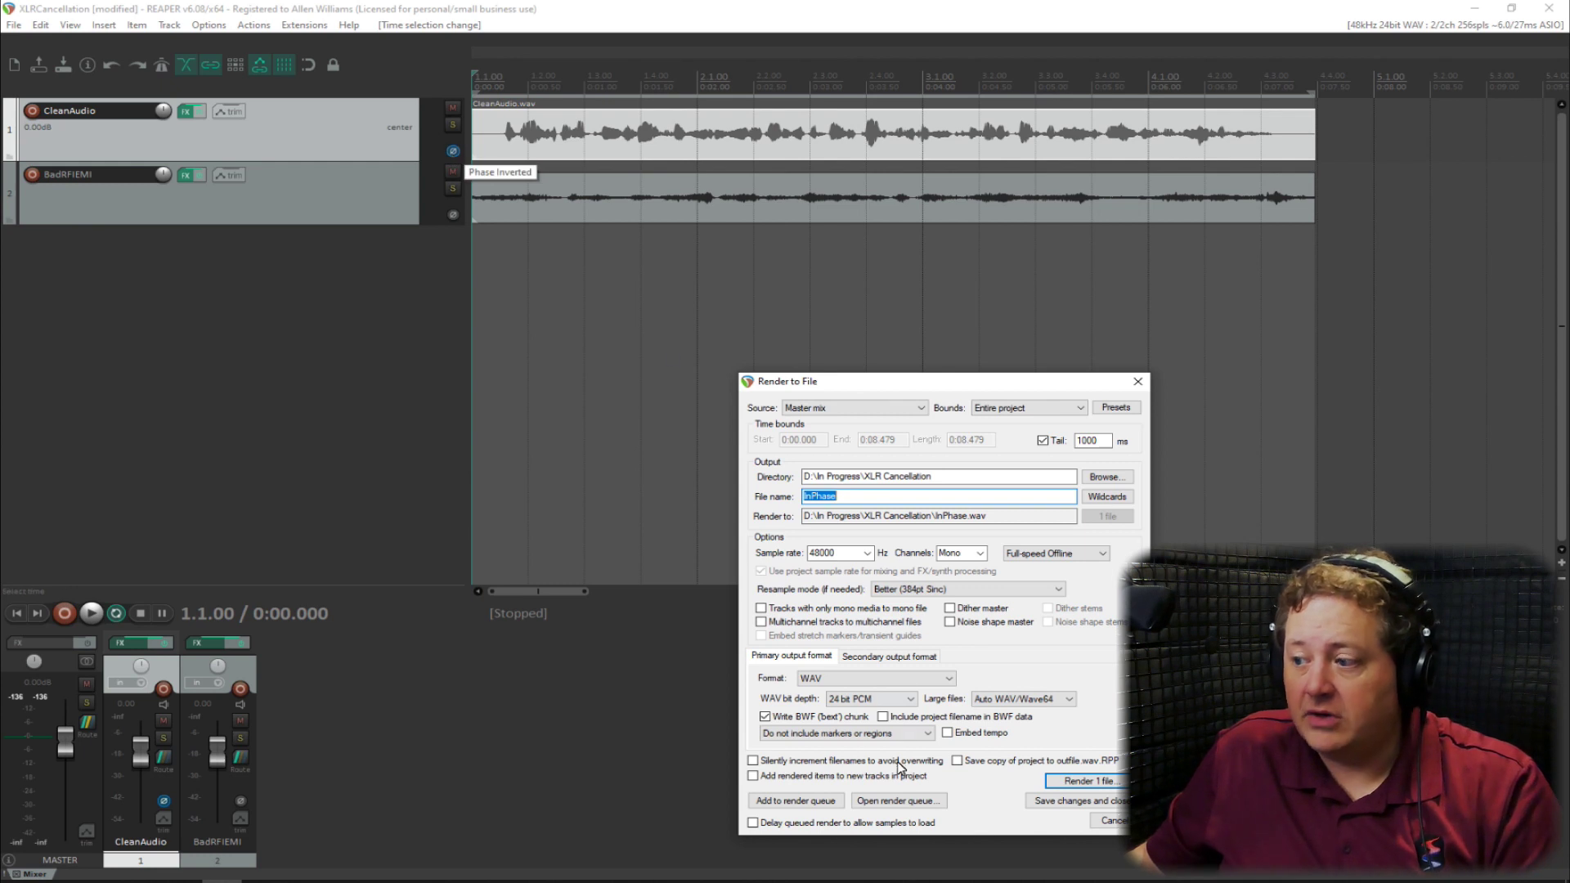
{"action": "left_click", "coordinate": [815, 498]}
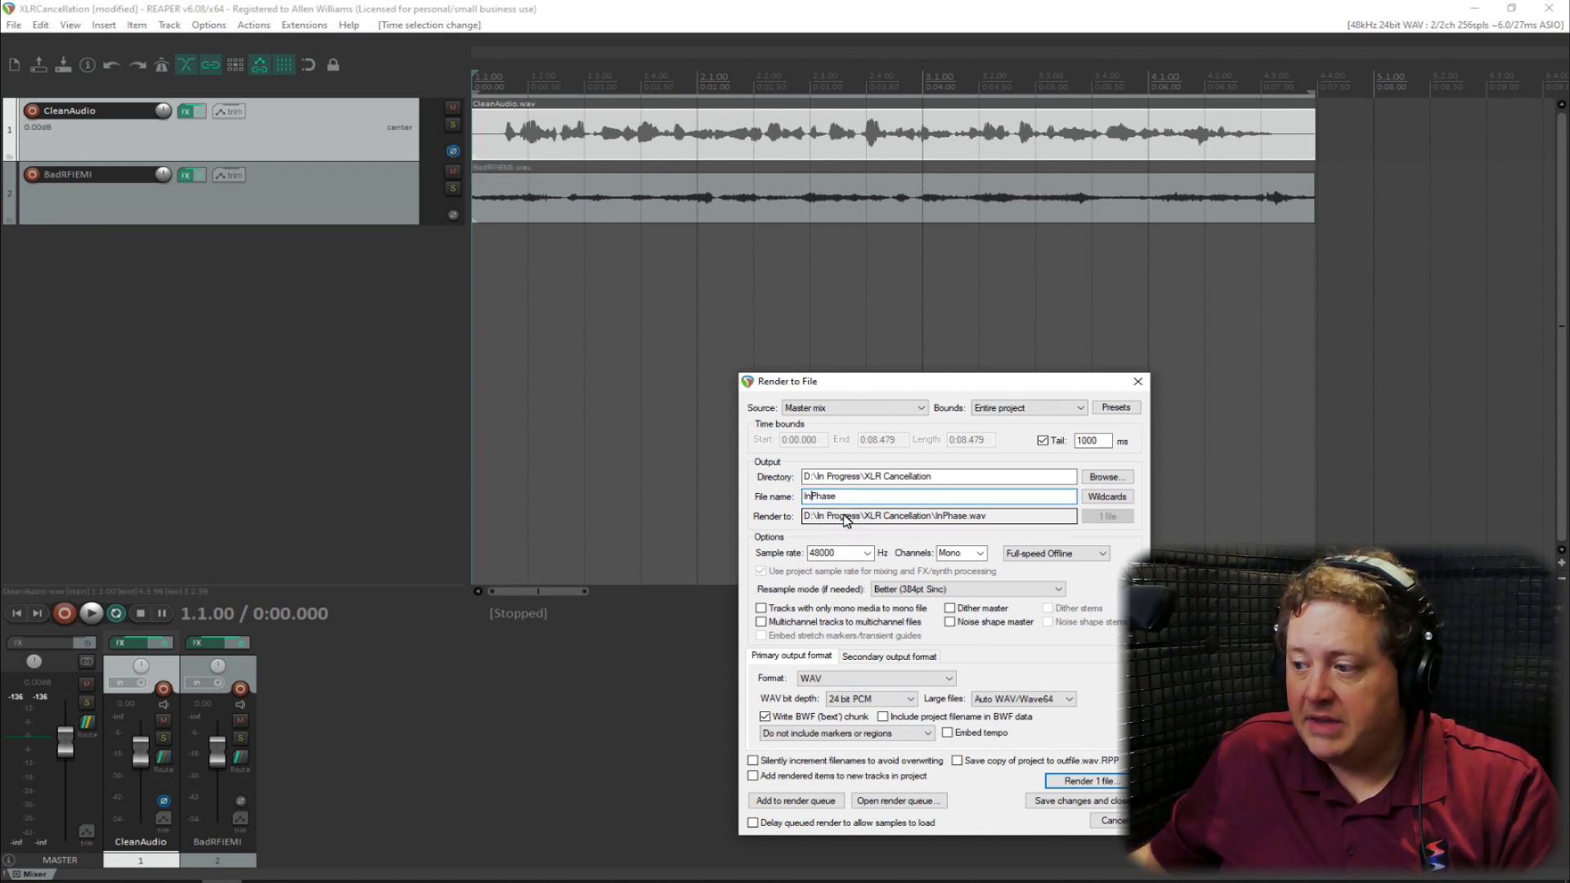
{"action": "key", "text": "BackSpace"}
{"action": "key", "text": "BackSpace"}
{"action": "type", "text": "out"}
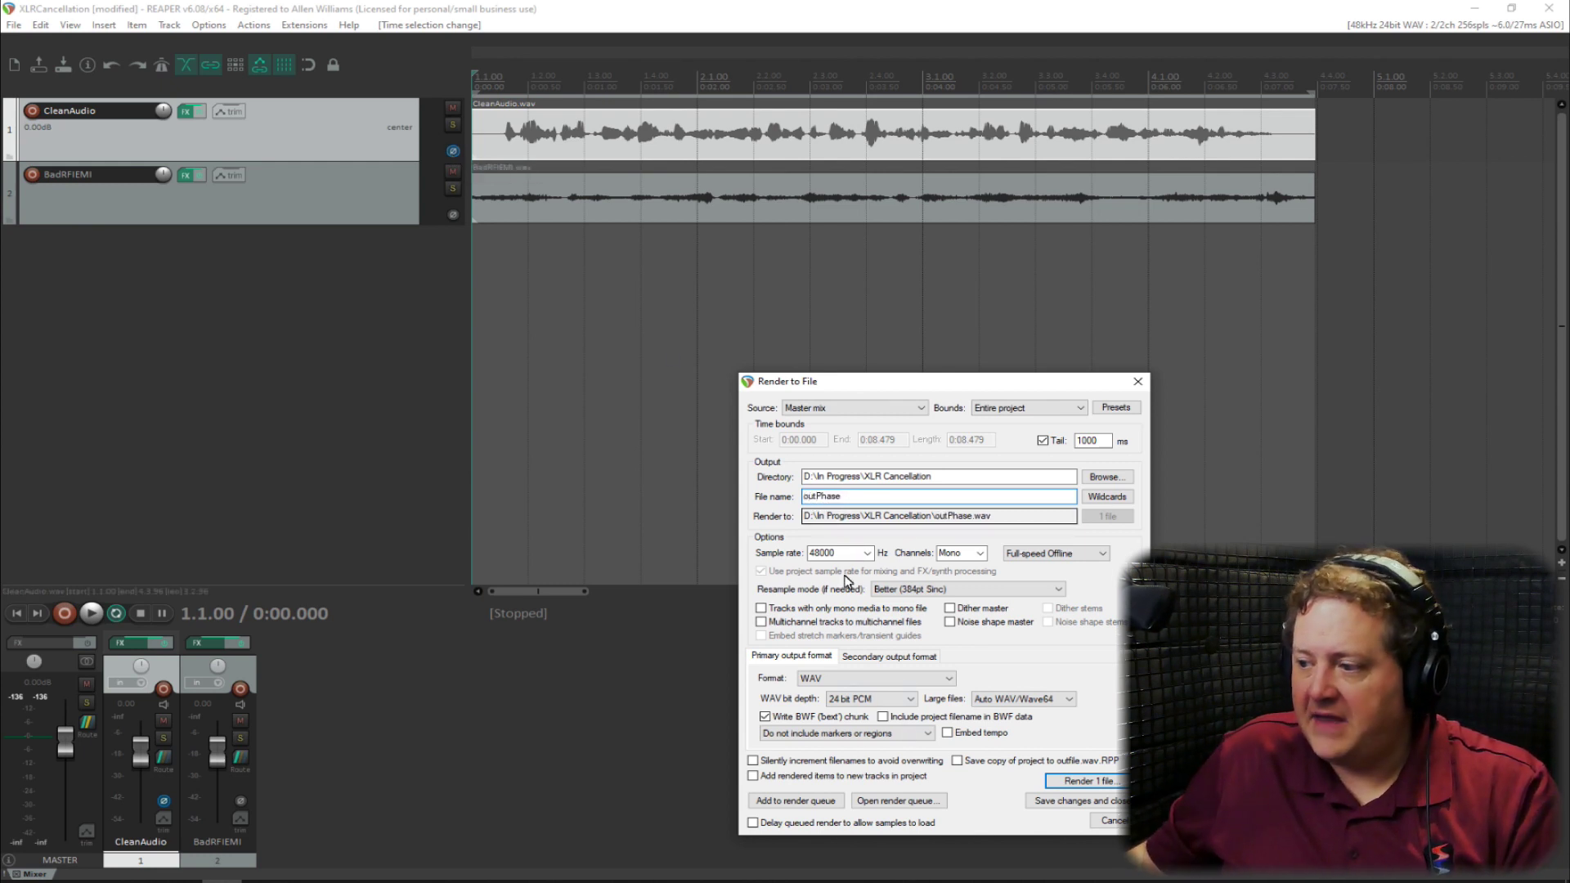
{"action": "key", "text": "Home"}
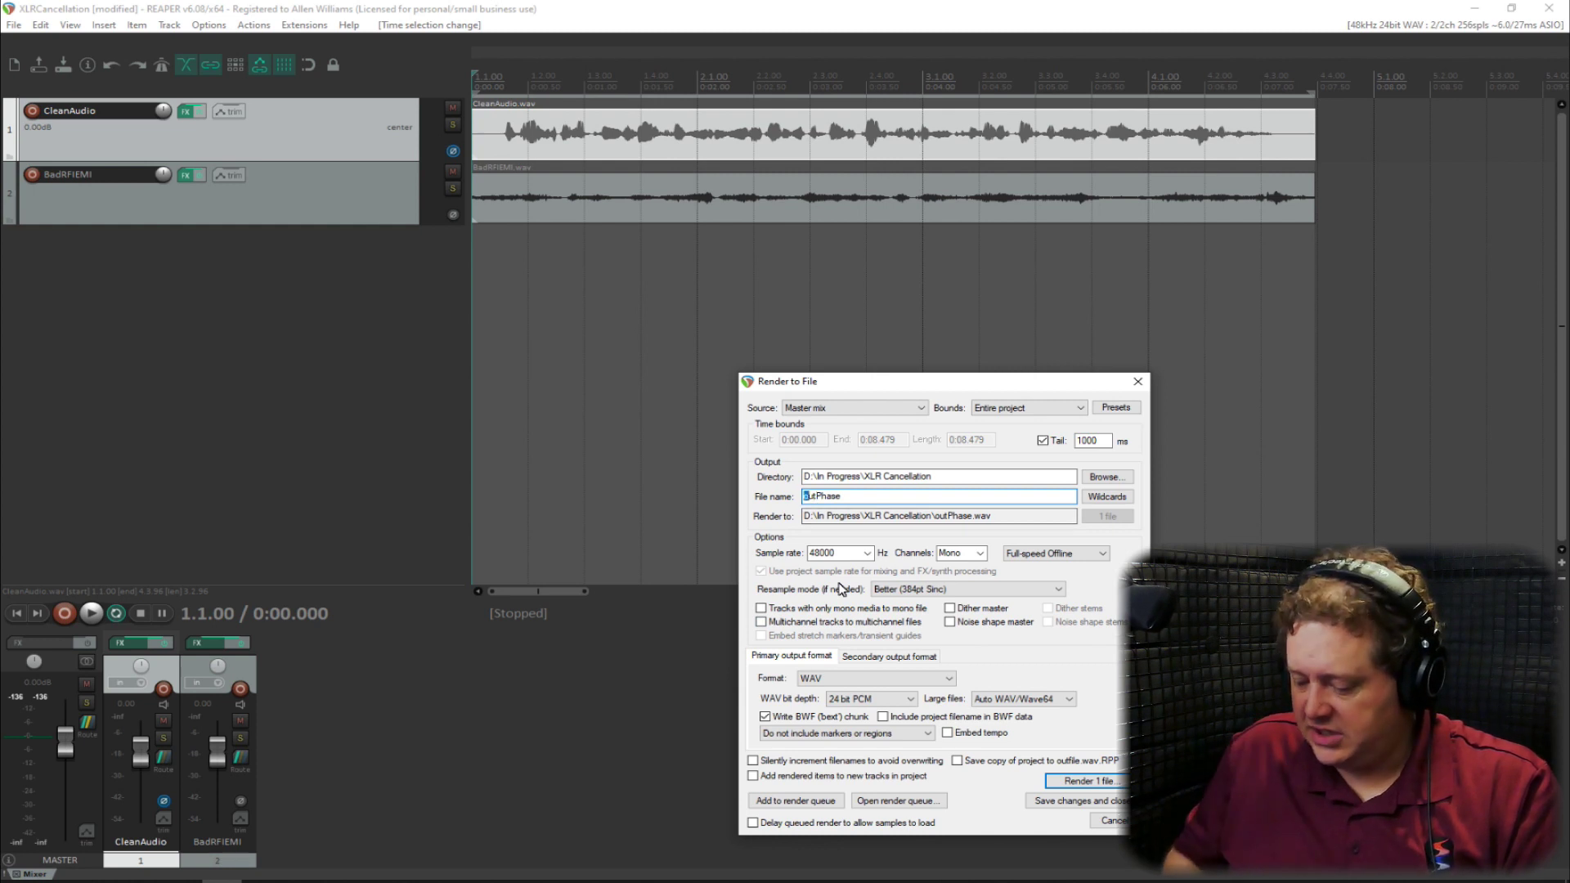
{"action": "key", "text": "Delete"}
{"action": "type", "text": "O"}
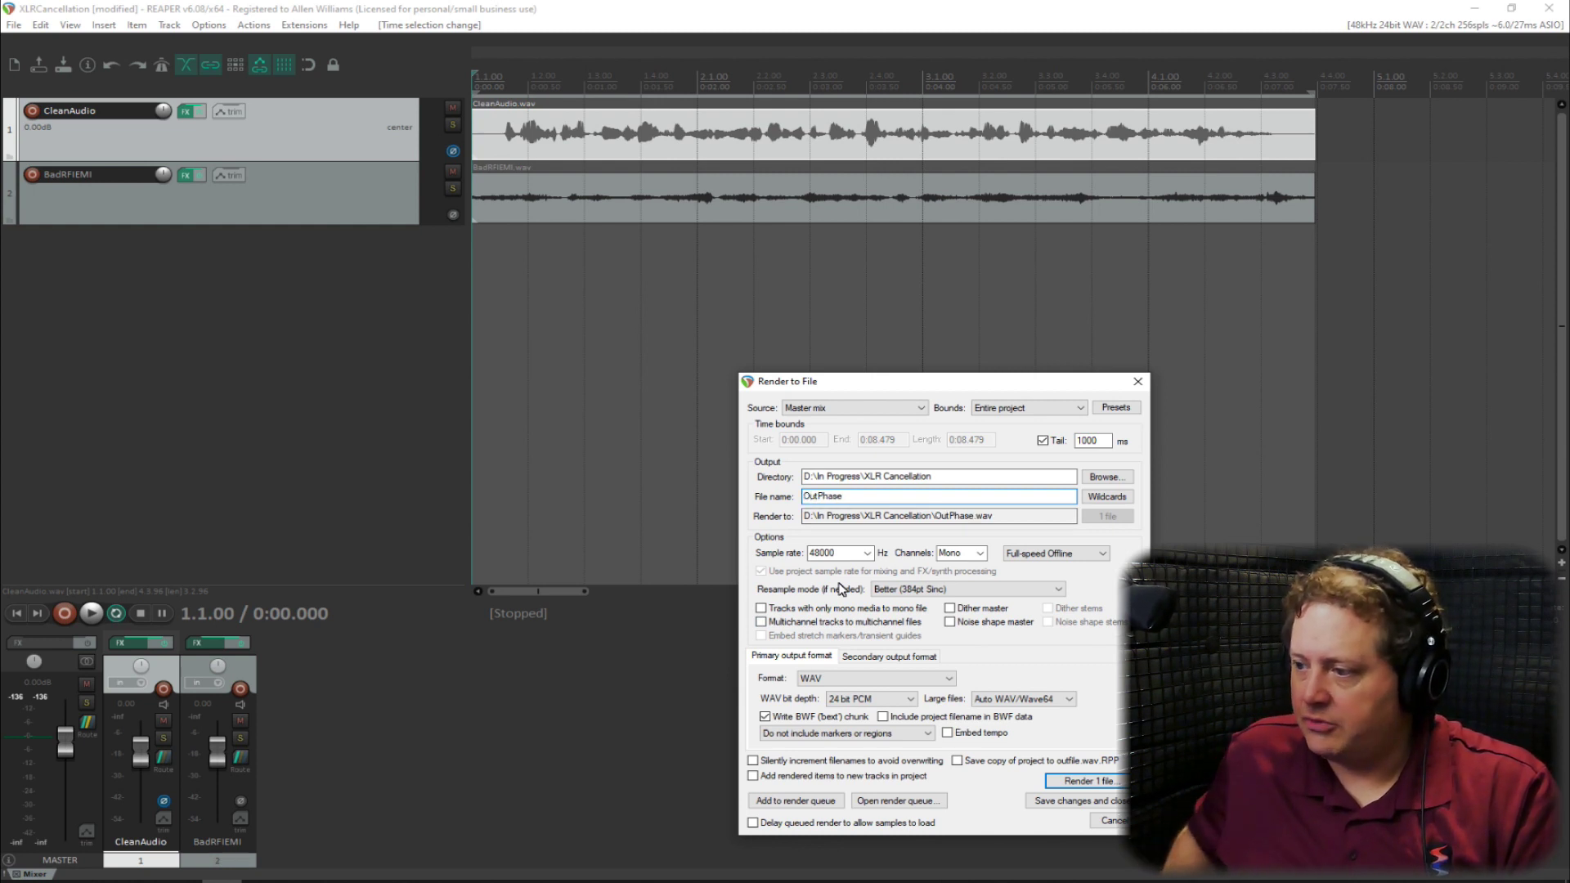
{"action": "left_click", "coordinate": [1104, 782]}
{"action": "left_click", "coordinate": [544, 560]}
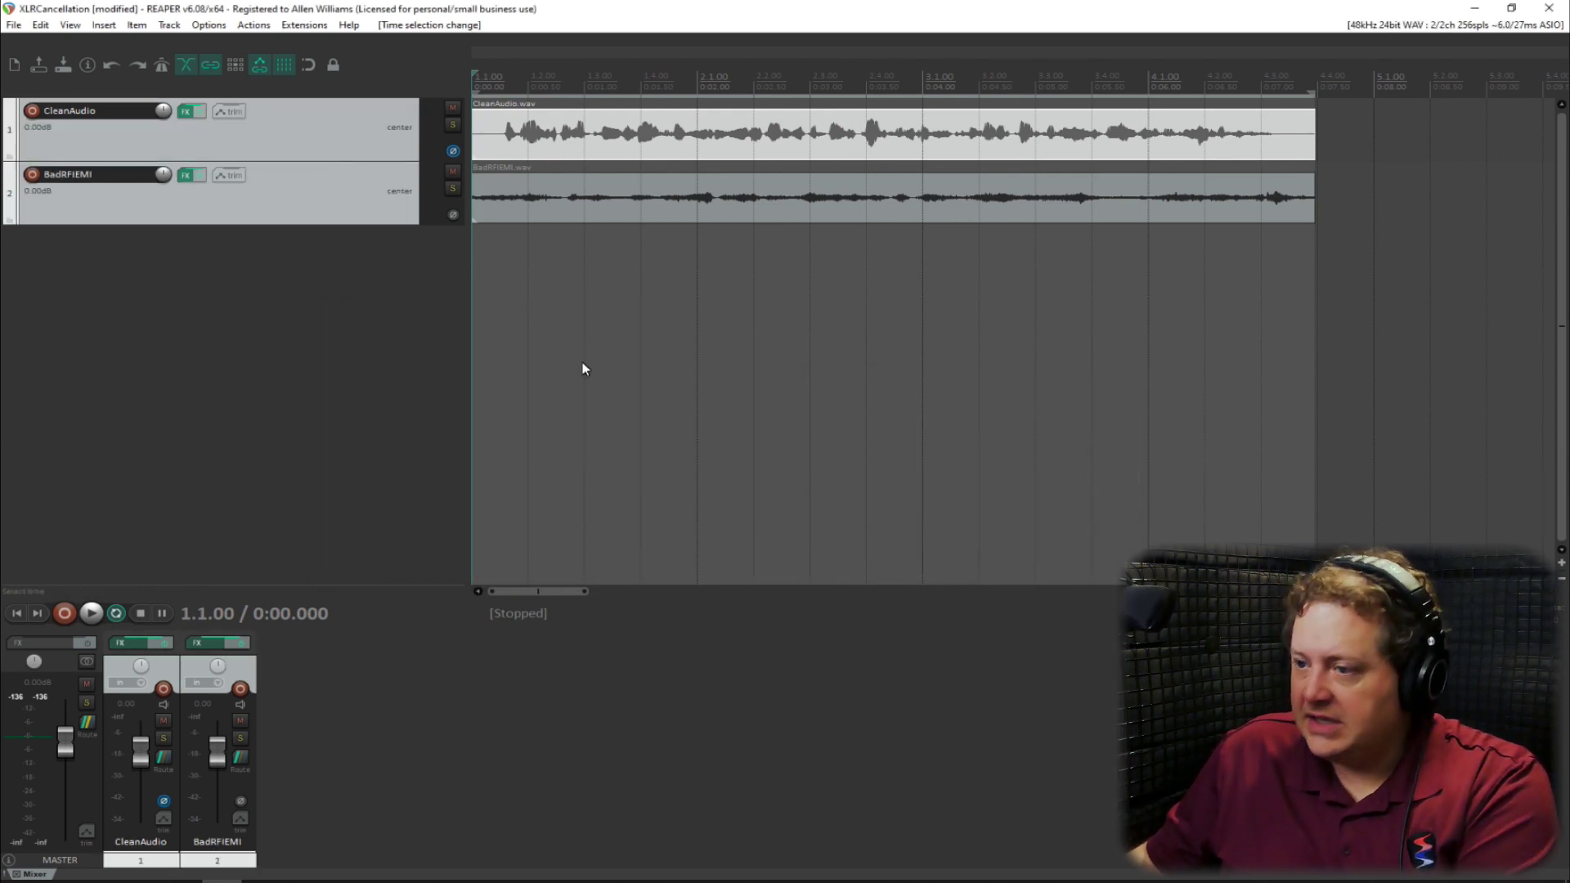
Delete both original tracks and import InPhase.wav and OutPhase.wav onto separate tracks.
{"action": "key", "text": "Delete"}
{"action": "left_click", "coordinate": [742, 493]}
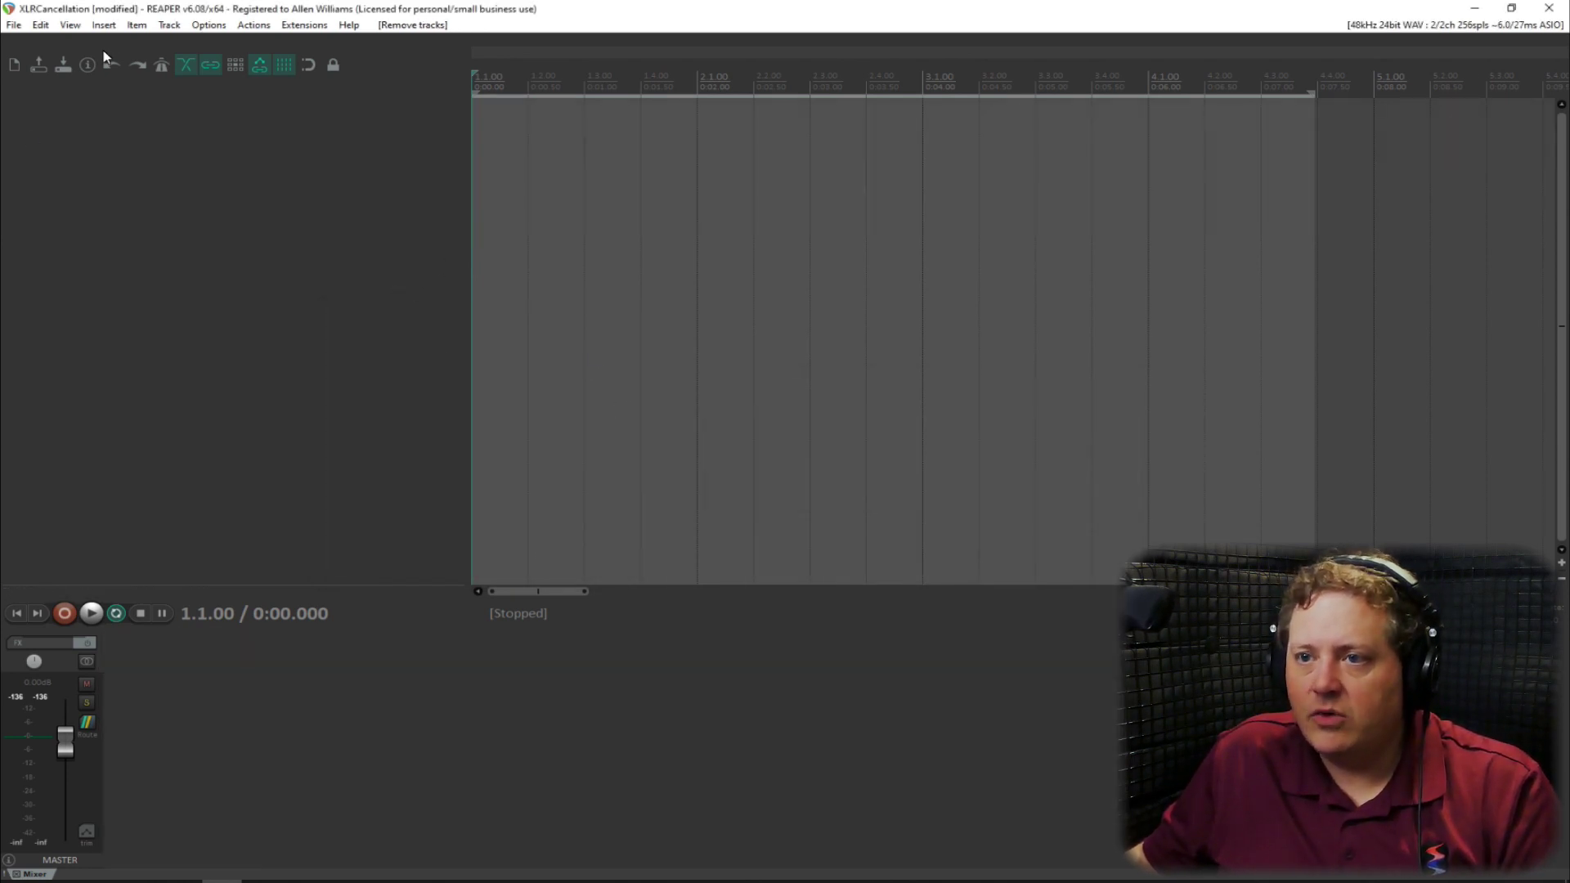
{"action": "left_click", "coordinate": [104, 24]}
{"action": "left_click", "coordinate": [126, 41]}
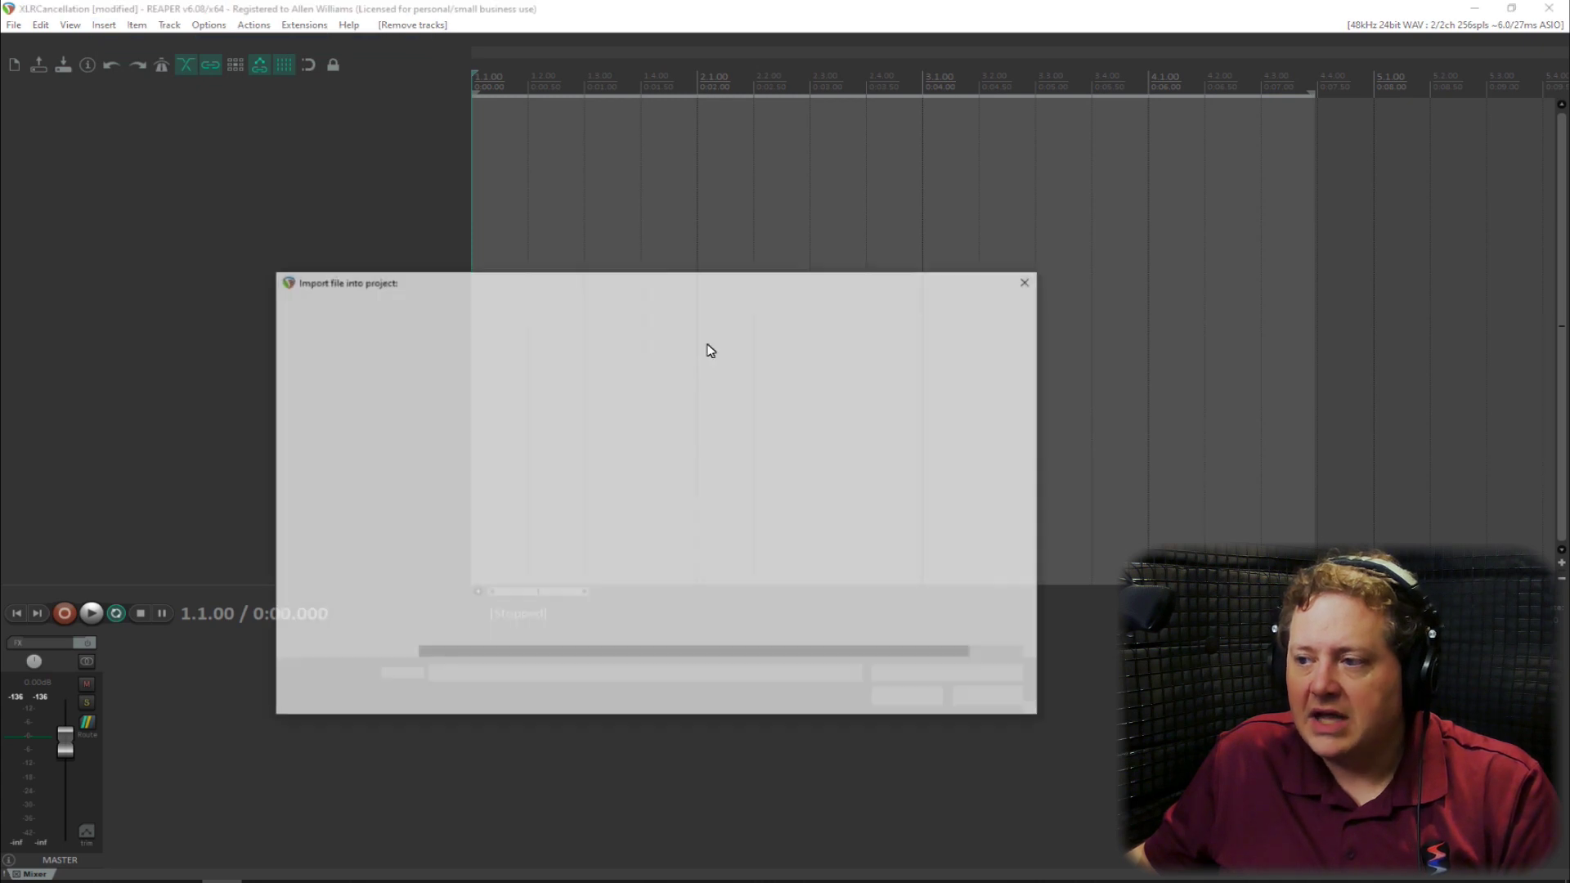
{"action": "left_click", "coordinate": [466, 427]}
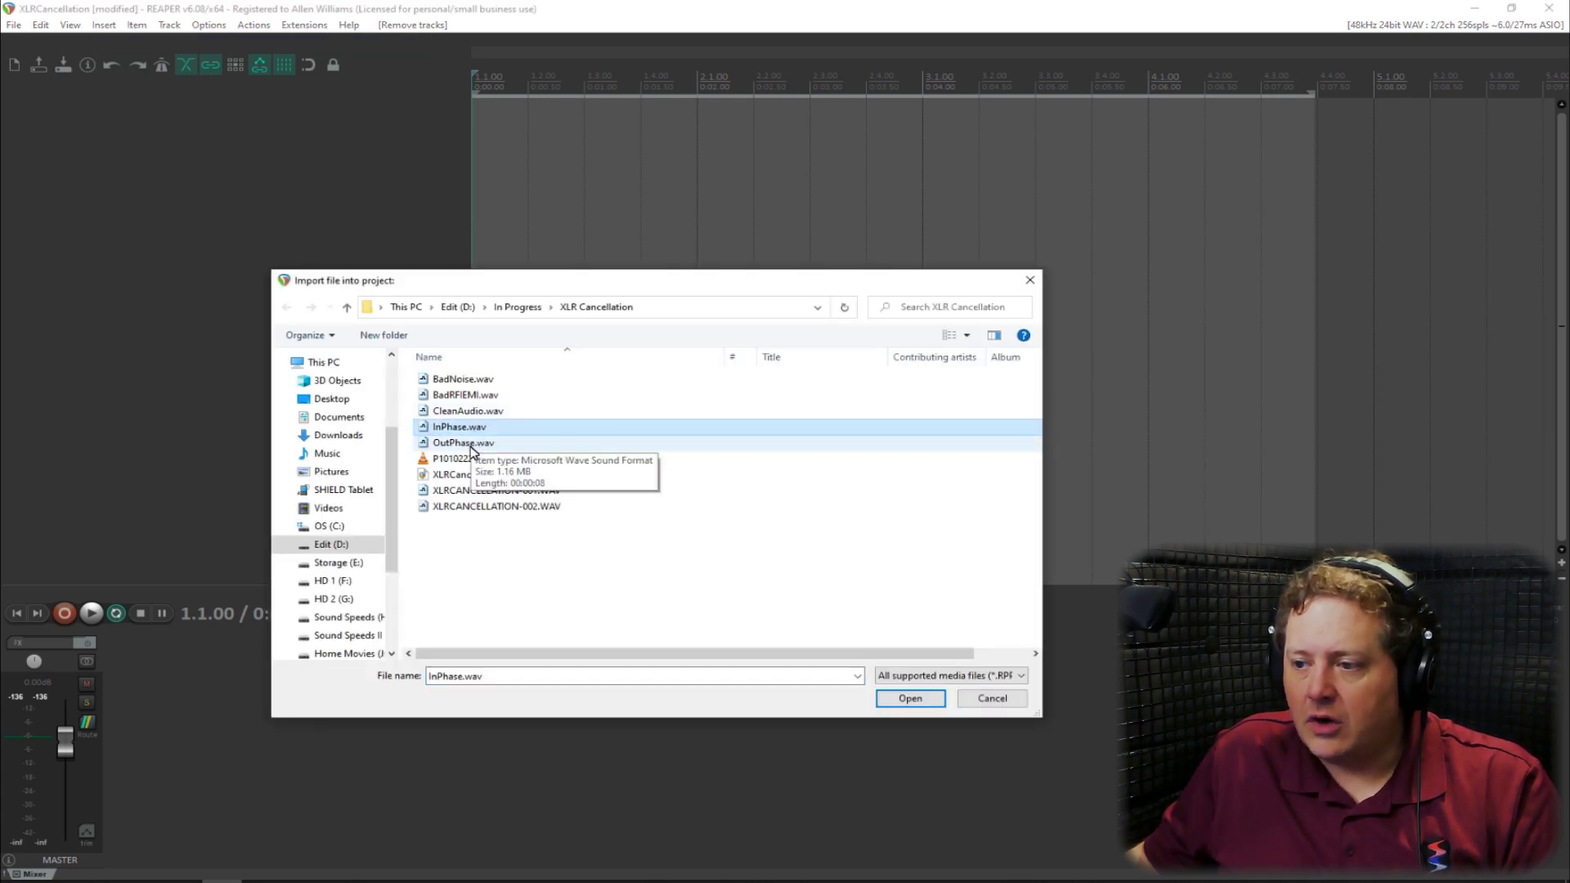
{"action": "left_click", "coordinate": [474, 443], "text": "shift"}
{"action": "left_click", "coordinate": [899, 702]}
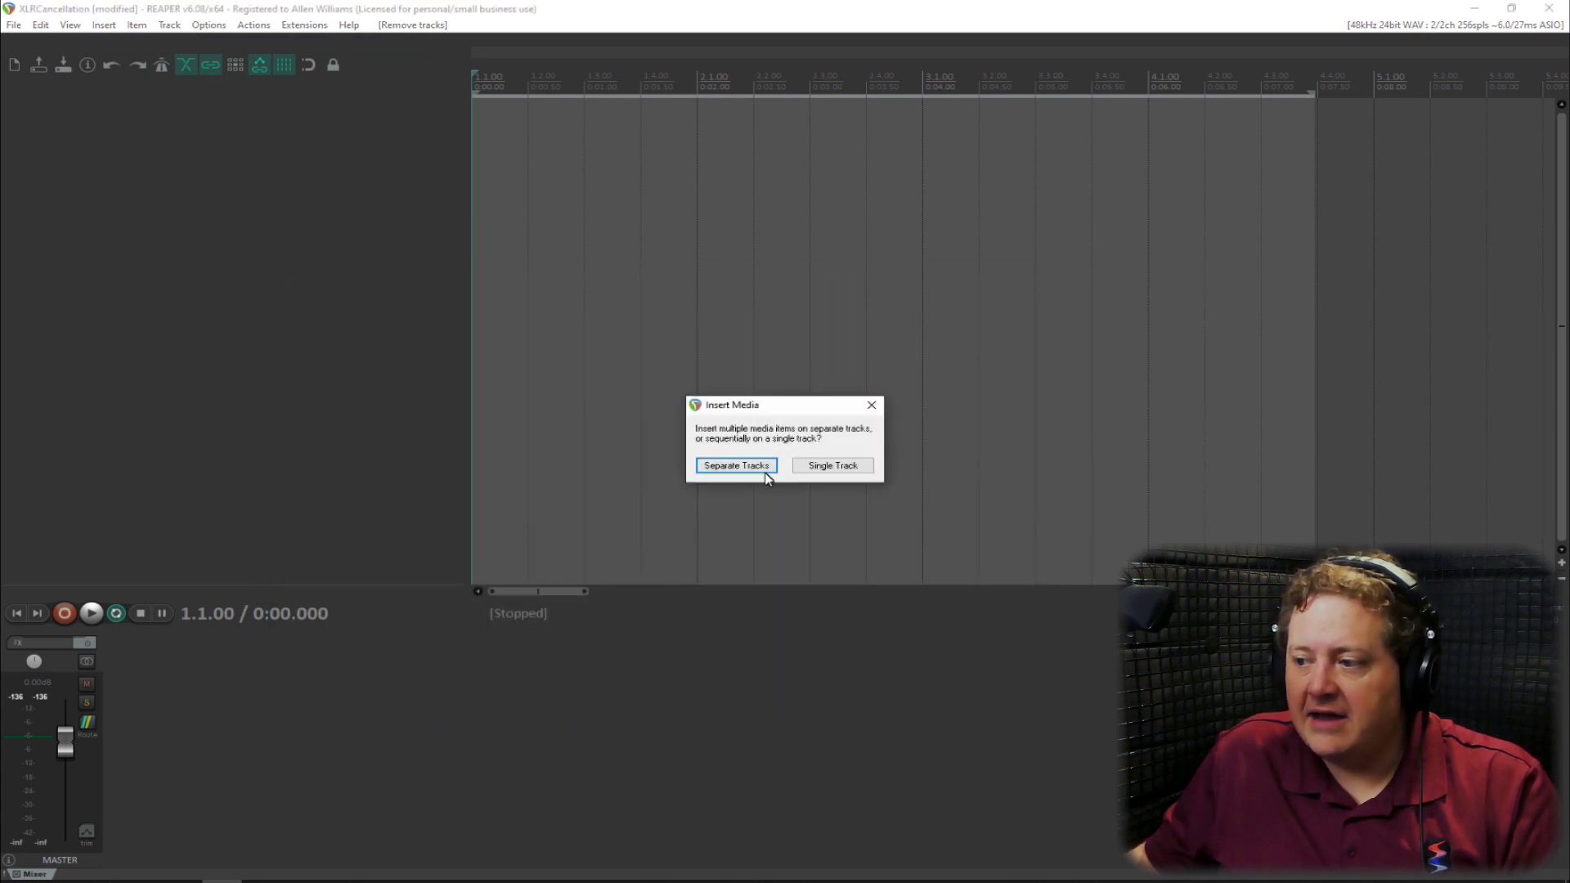
{"action": "left_click", "coordinate": [736, 469]}
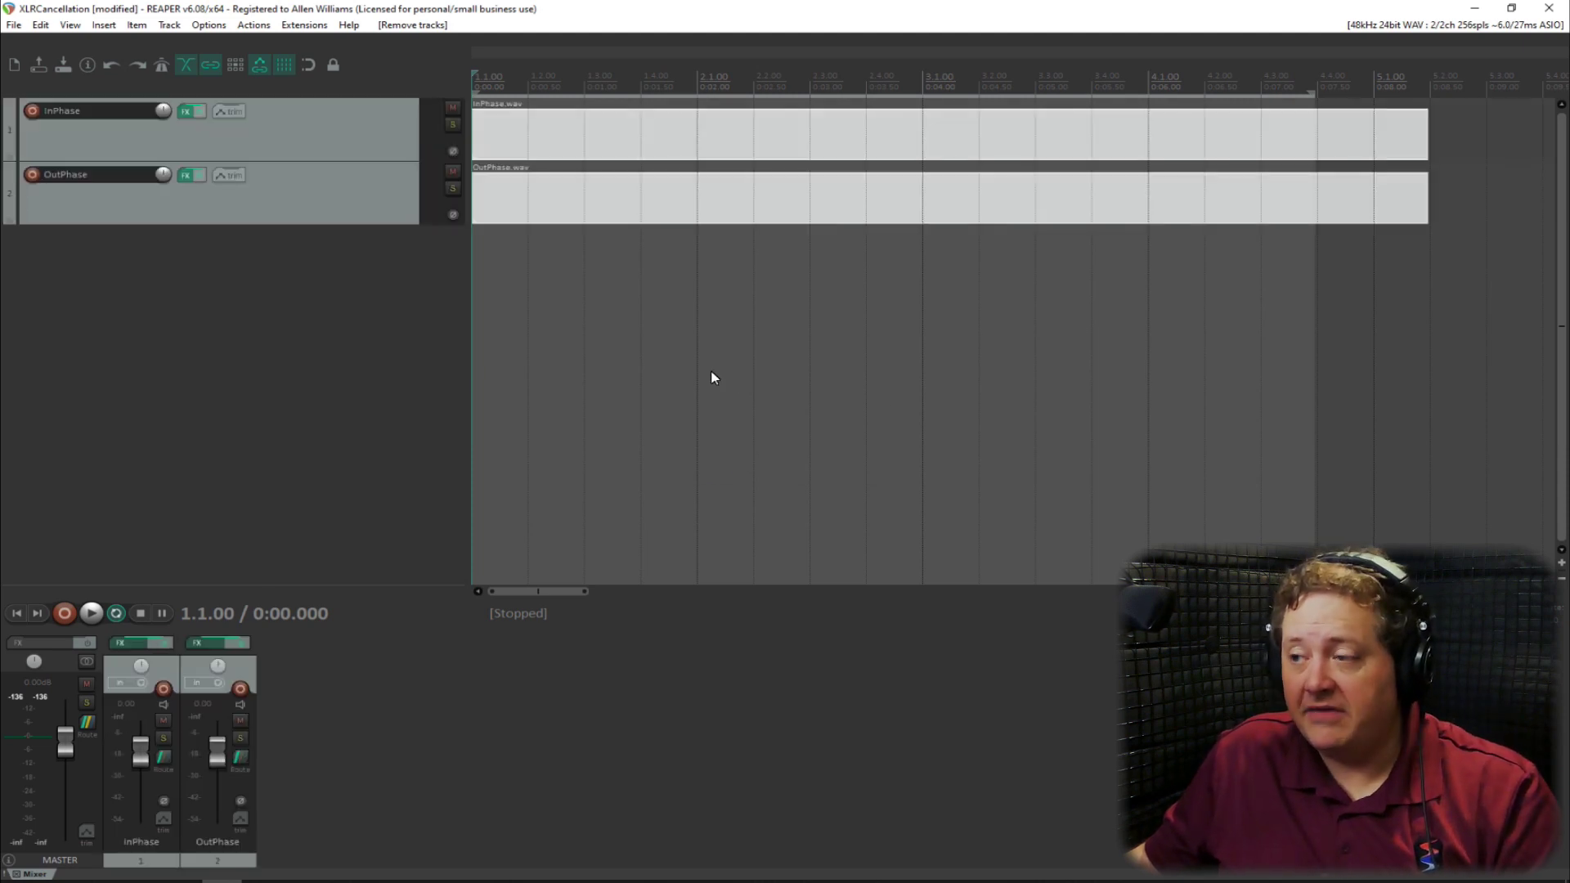
{"action": "scroll", "coordinate": [774, 328], "scroll_direction": "down", "scroll_amount": 3}
{"action": "scroll", "coordinate": [774, 328], "scroll_direction": "down", "scroll_amount": 2}
{"action": "left_click", "coordinate": [592, 204]}
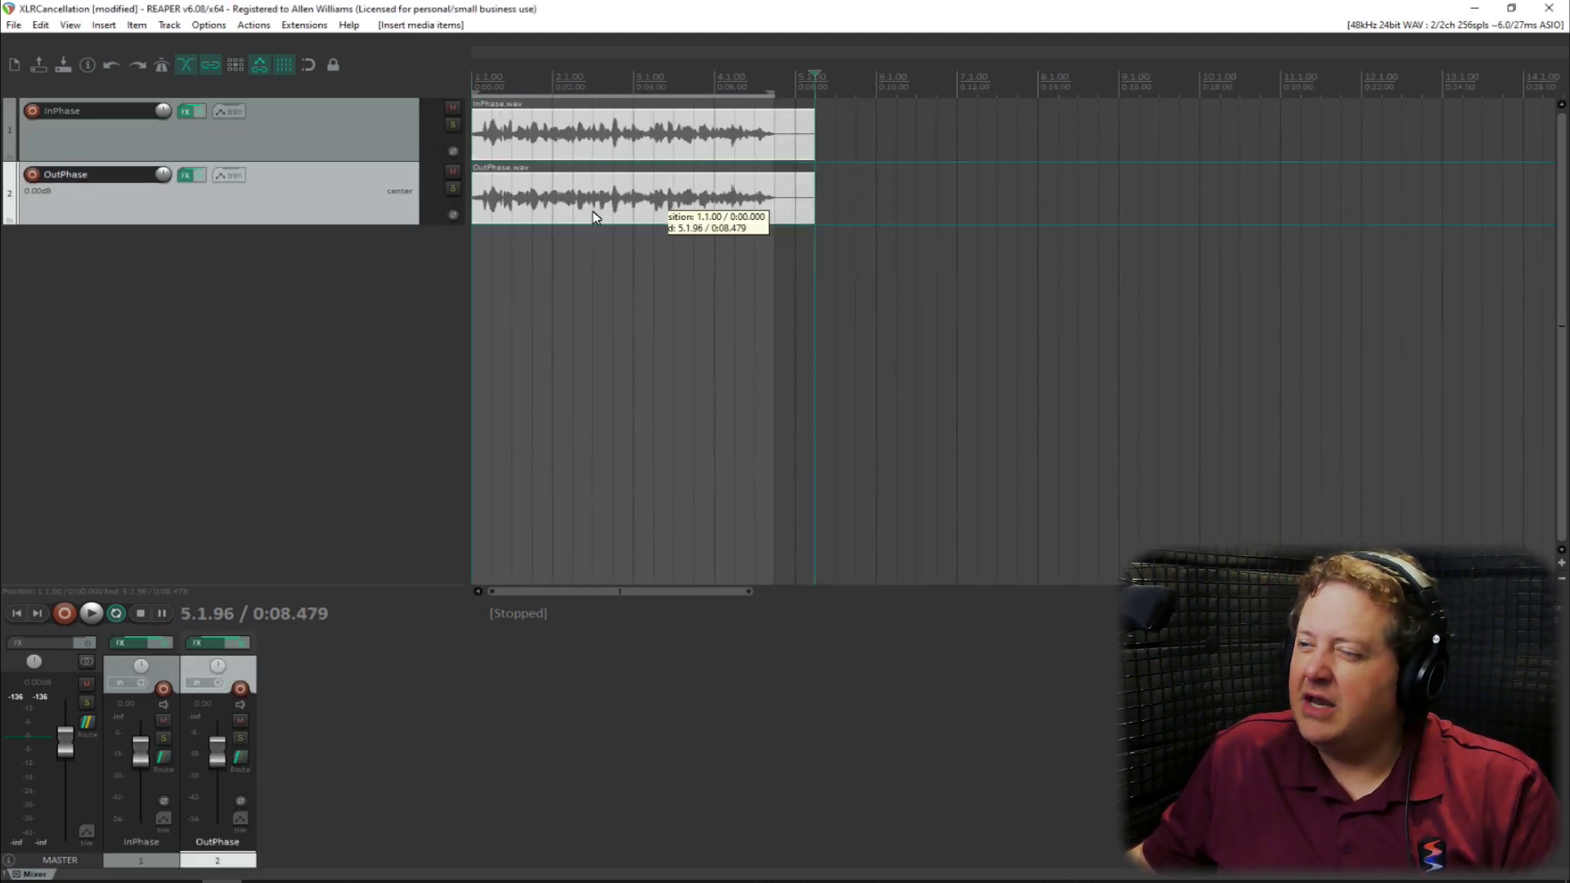
{"action": "left_click", "coordinate": [548, 147]}
{"action": "left_click_drag", "start_coordinate": [548, 147], "coordinate": [505, 163]}
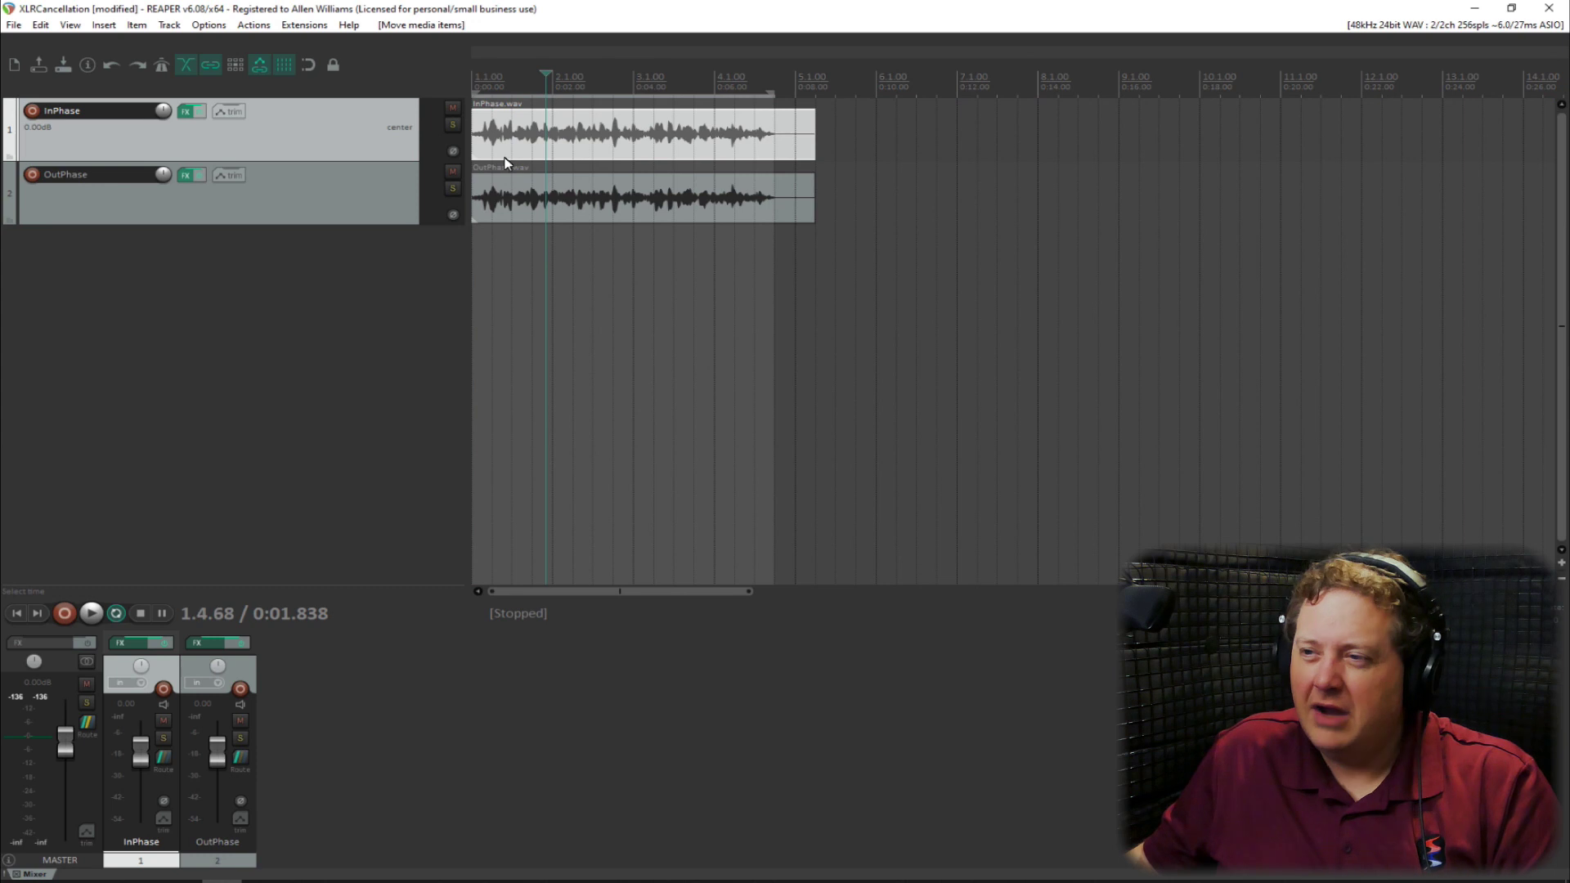
{"action": "left_click", "coordinate": [490, 80]}
{"action": "scroll", "coordinate": [610, 232], "scroll_direction": "up", "scroll_amount": 4}
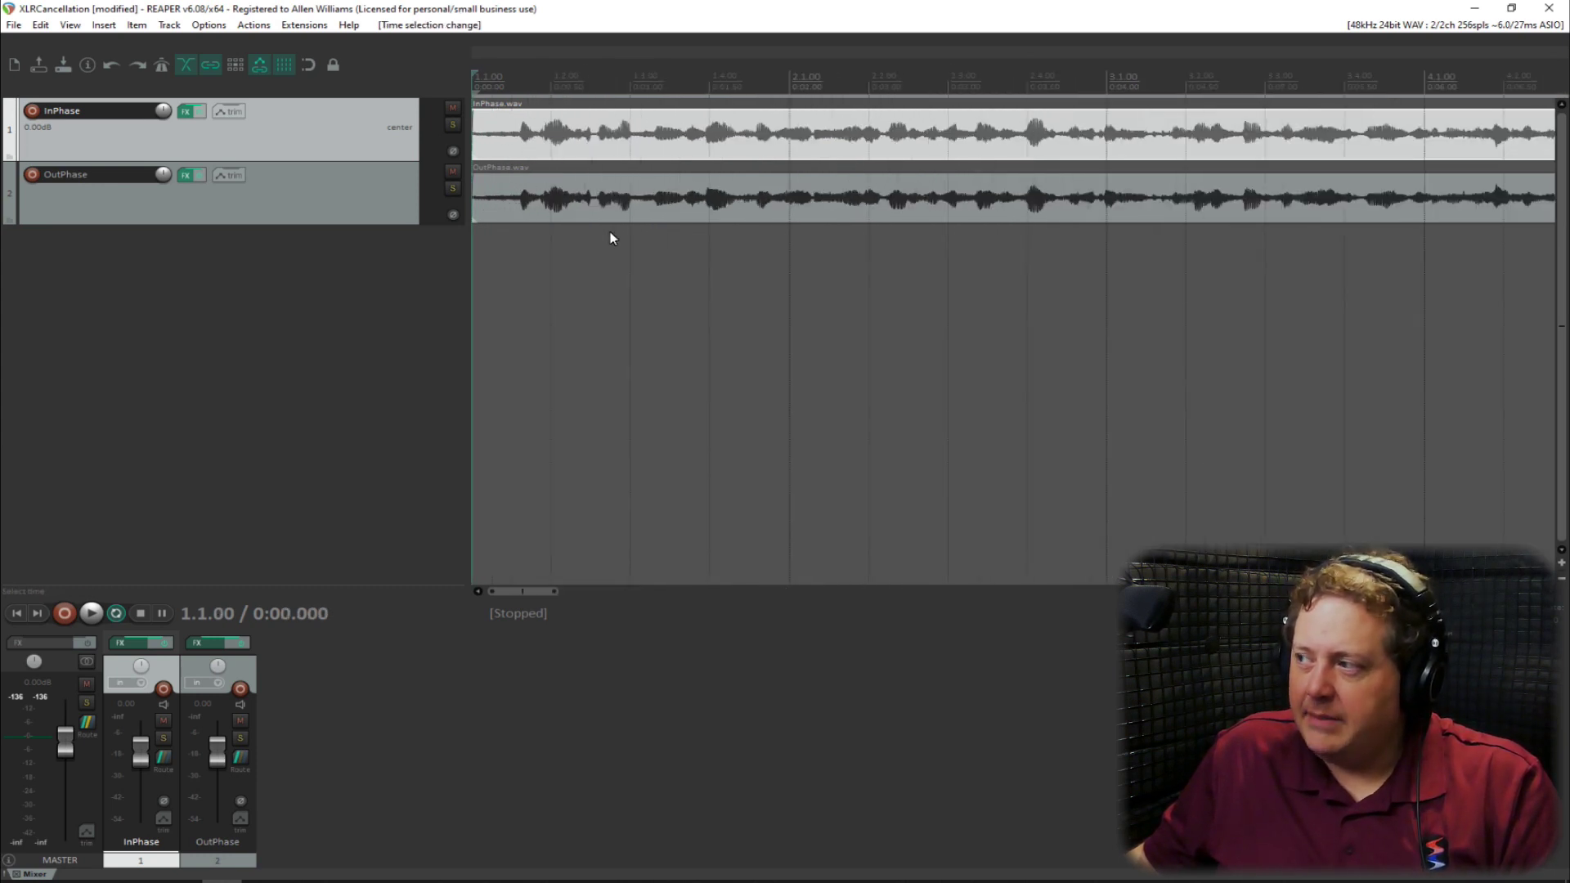
{"action": "scroll", "coordinate": [536, 417], "scroll_direction": "down", "scroll_amount": 2}
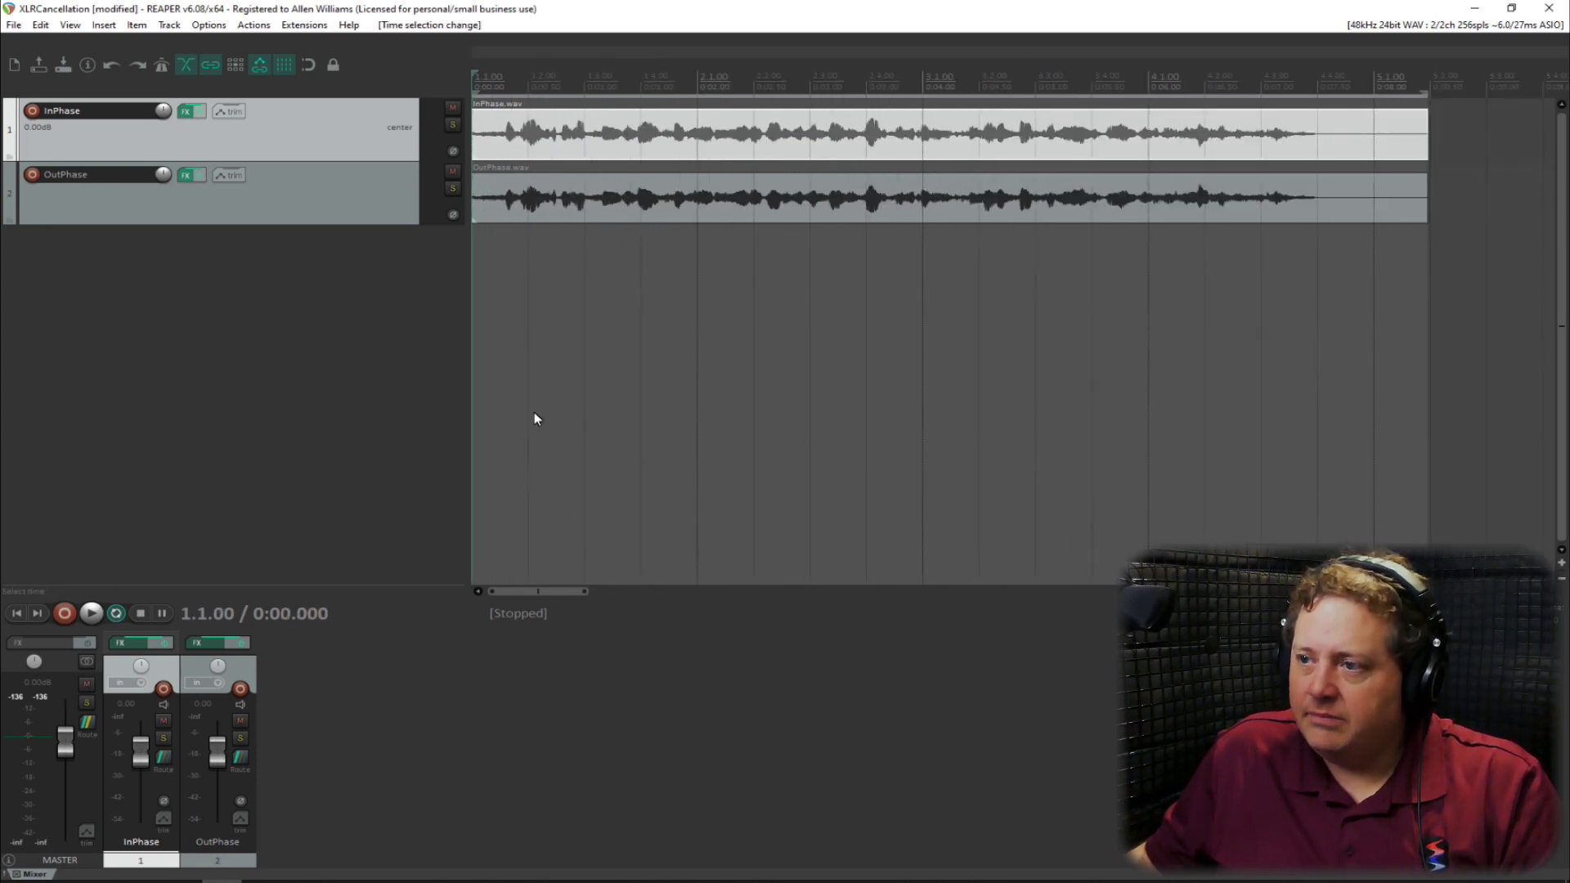
{"action": "left_click", "coordinate": [452, 125]}
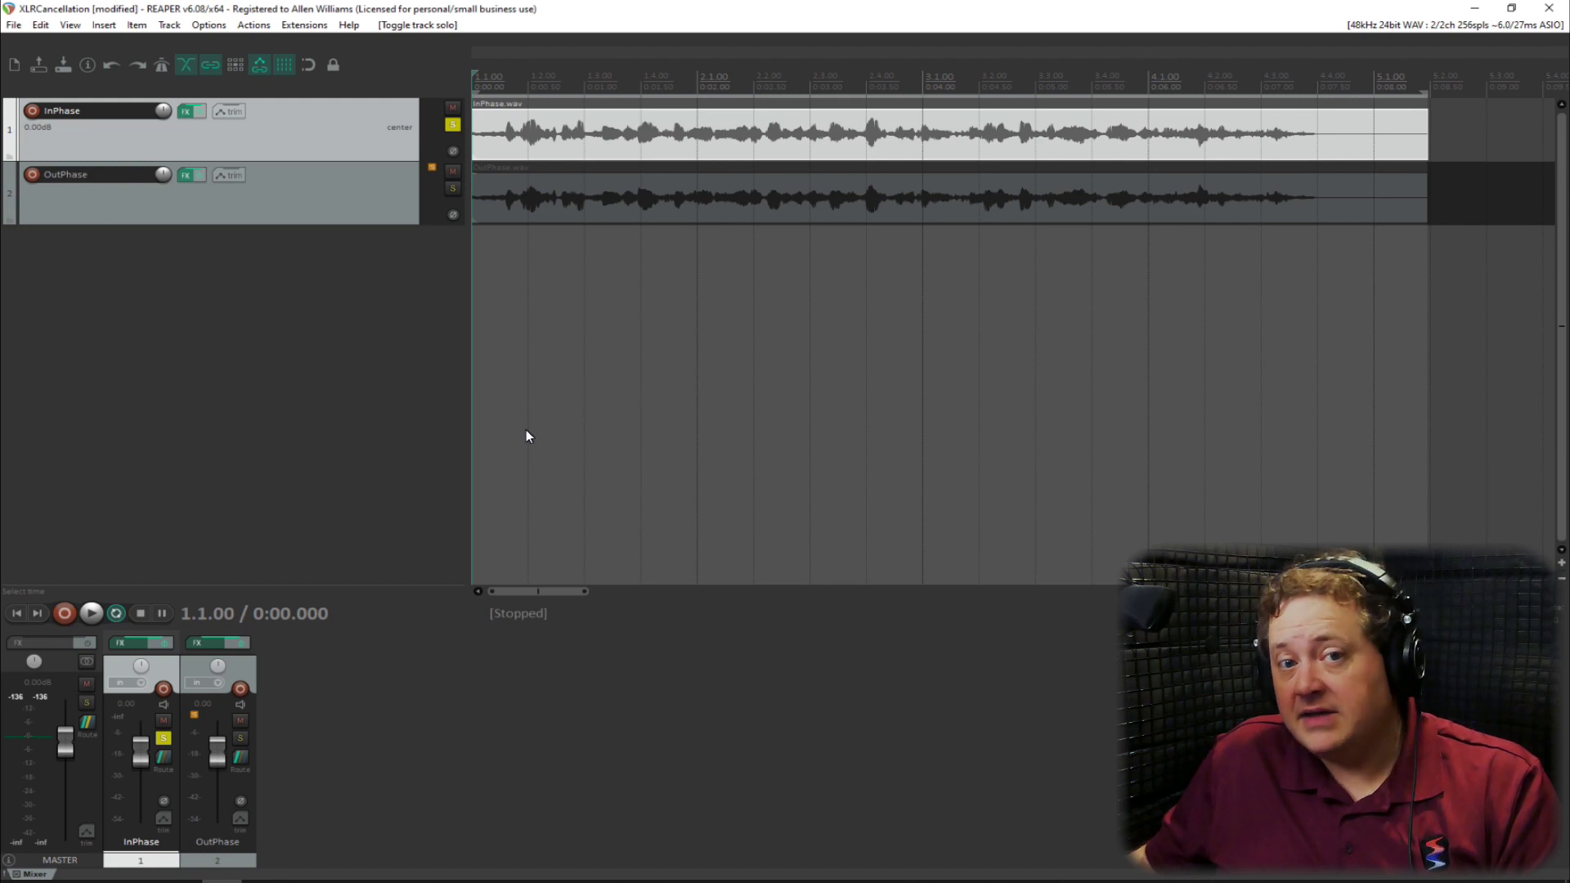
{"action": "key", "text": "space"}
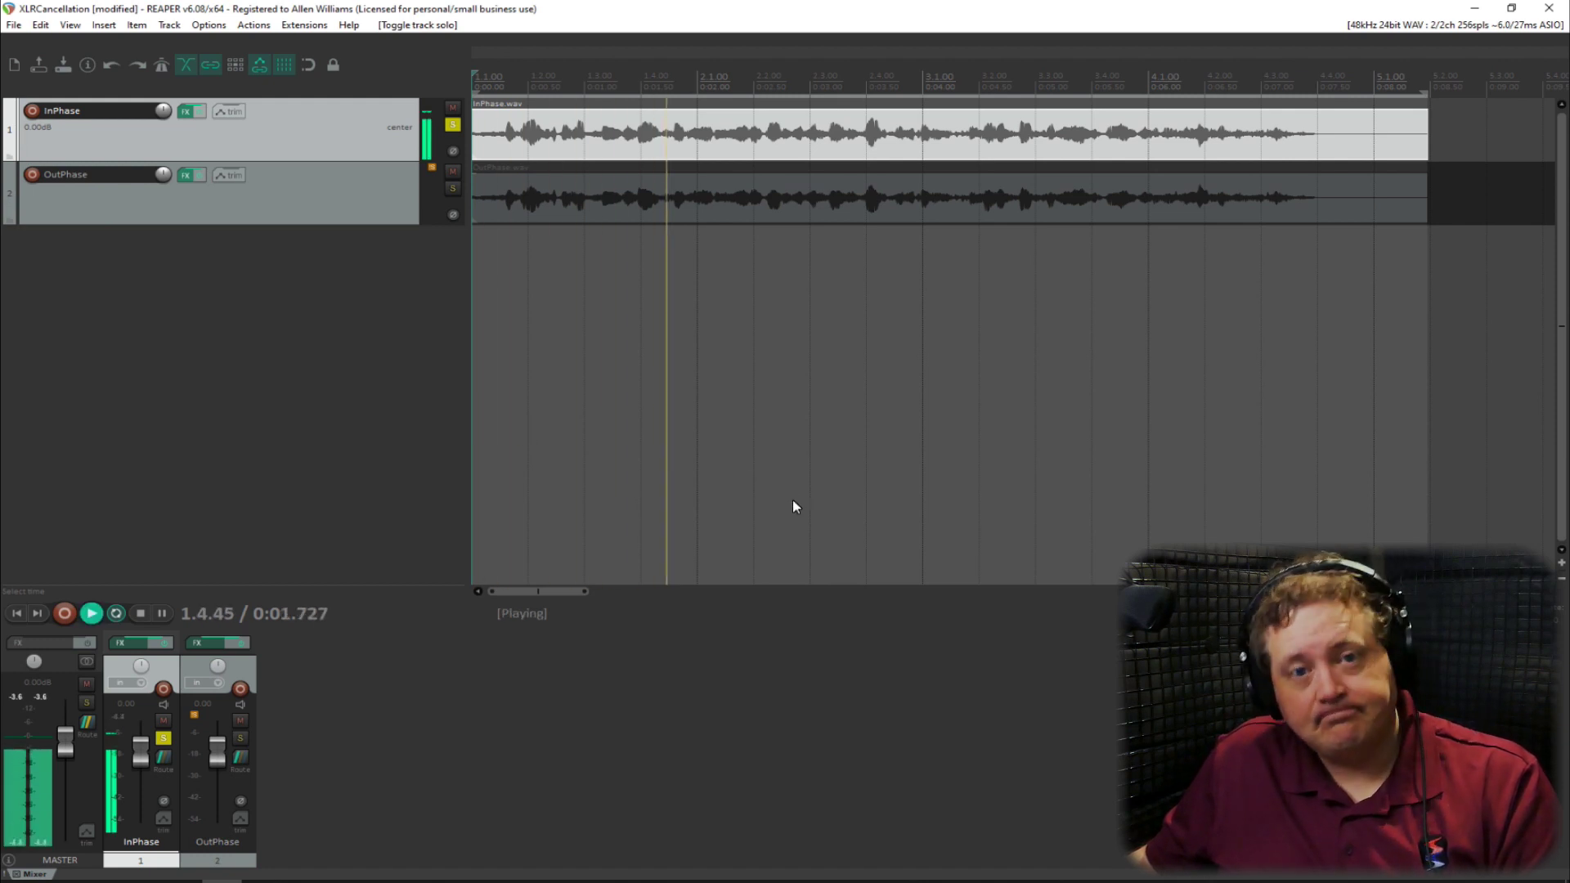
{"action": "key", "text": "space"}
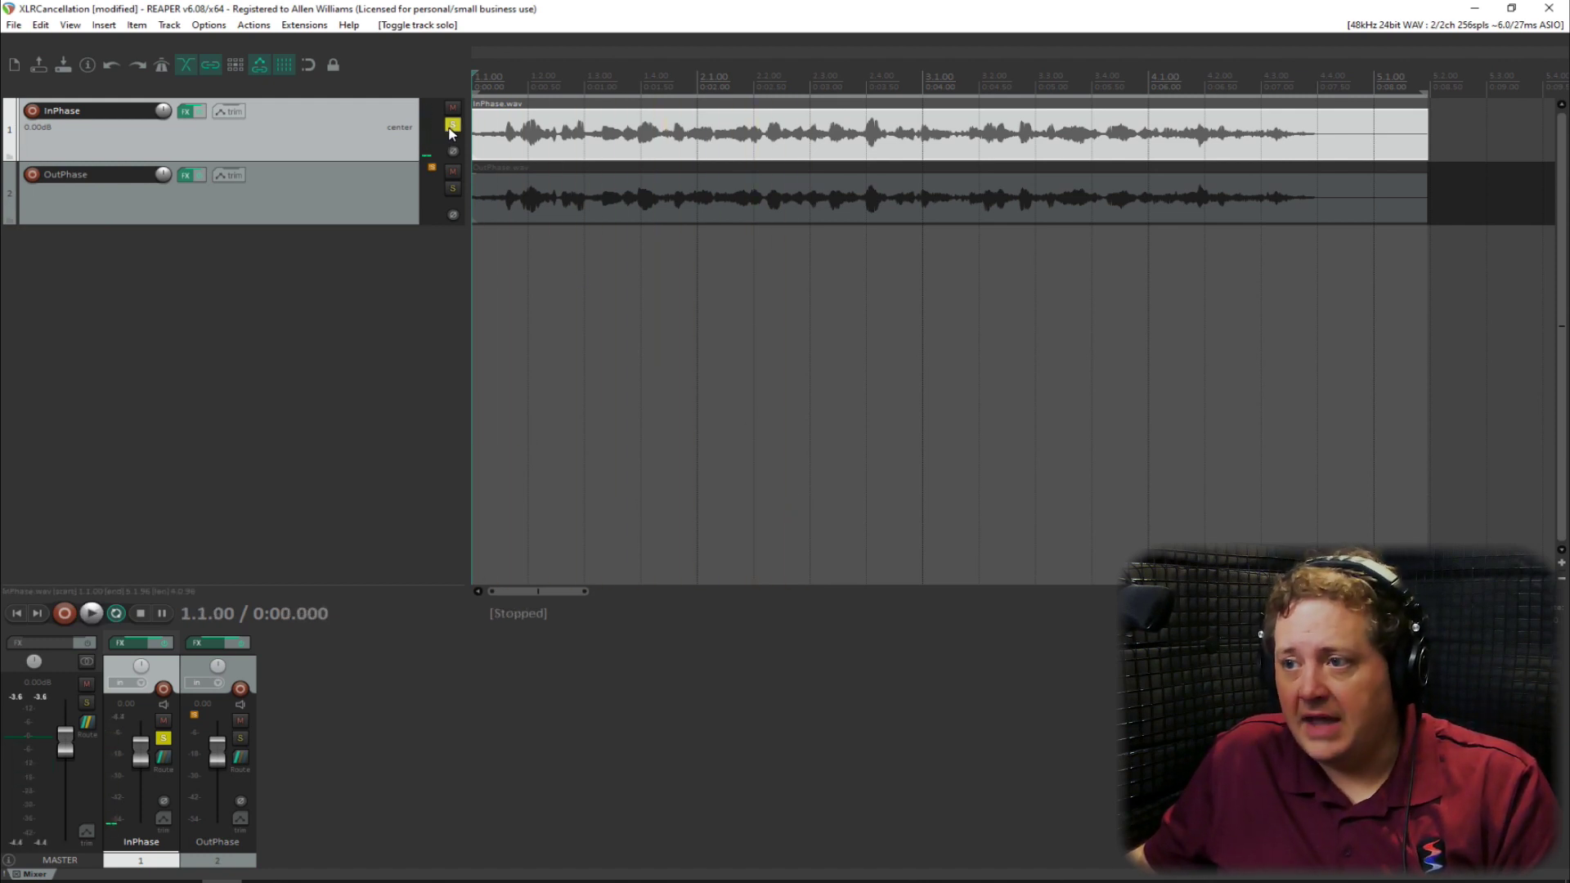
{"action": "left_click", "coordinate": [452, 125]}
{"action": "left_click", "coordinate": [452, 188]}
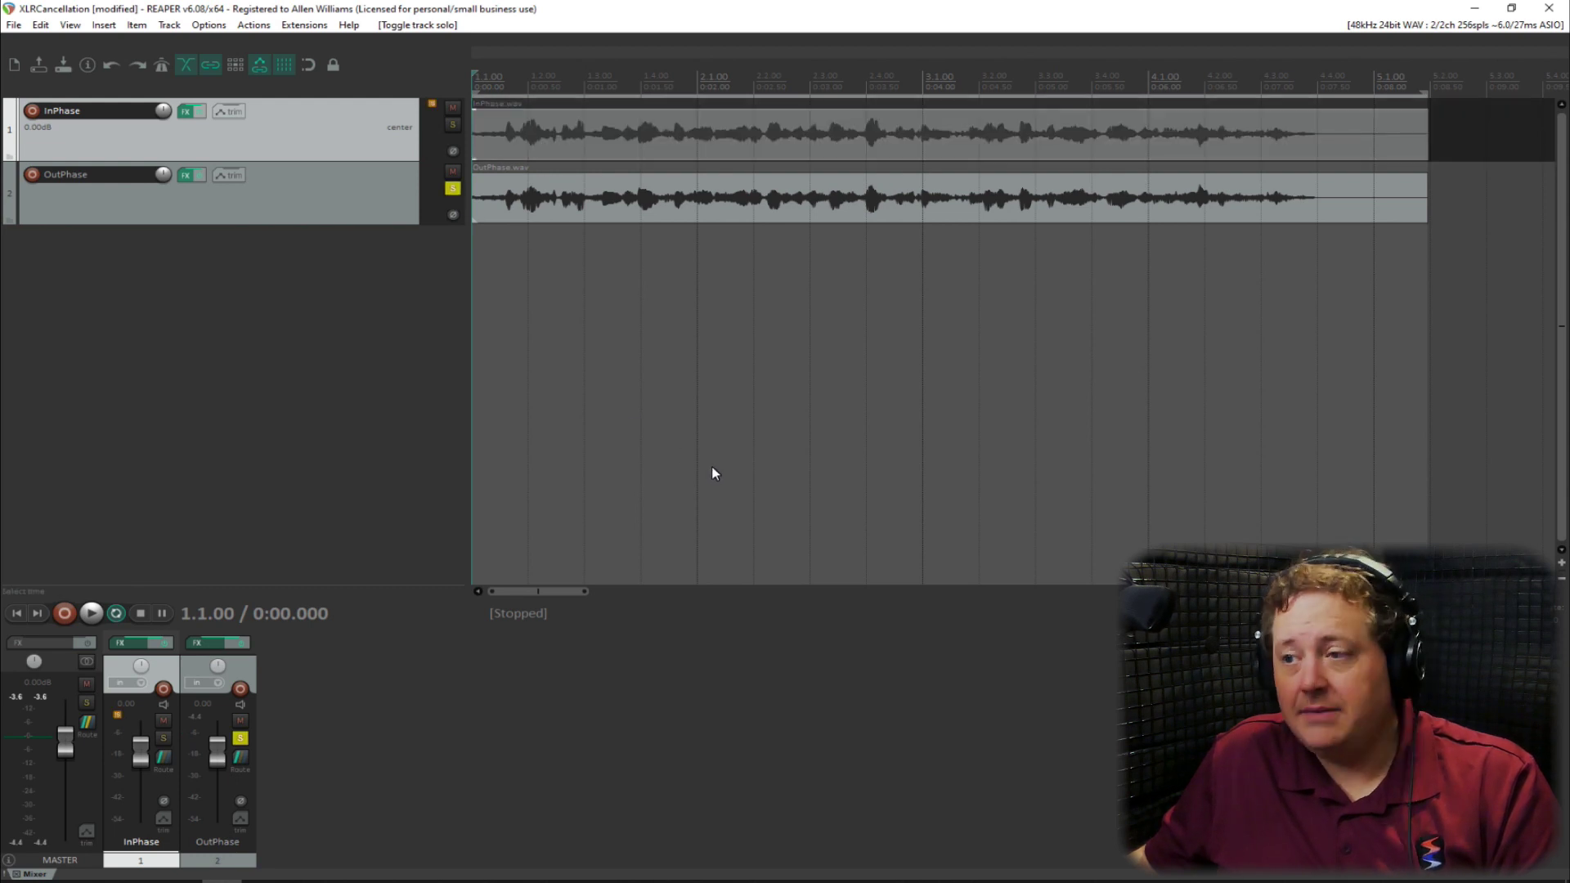
{"action": "key", "text": "space"}
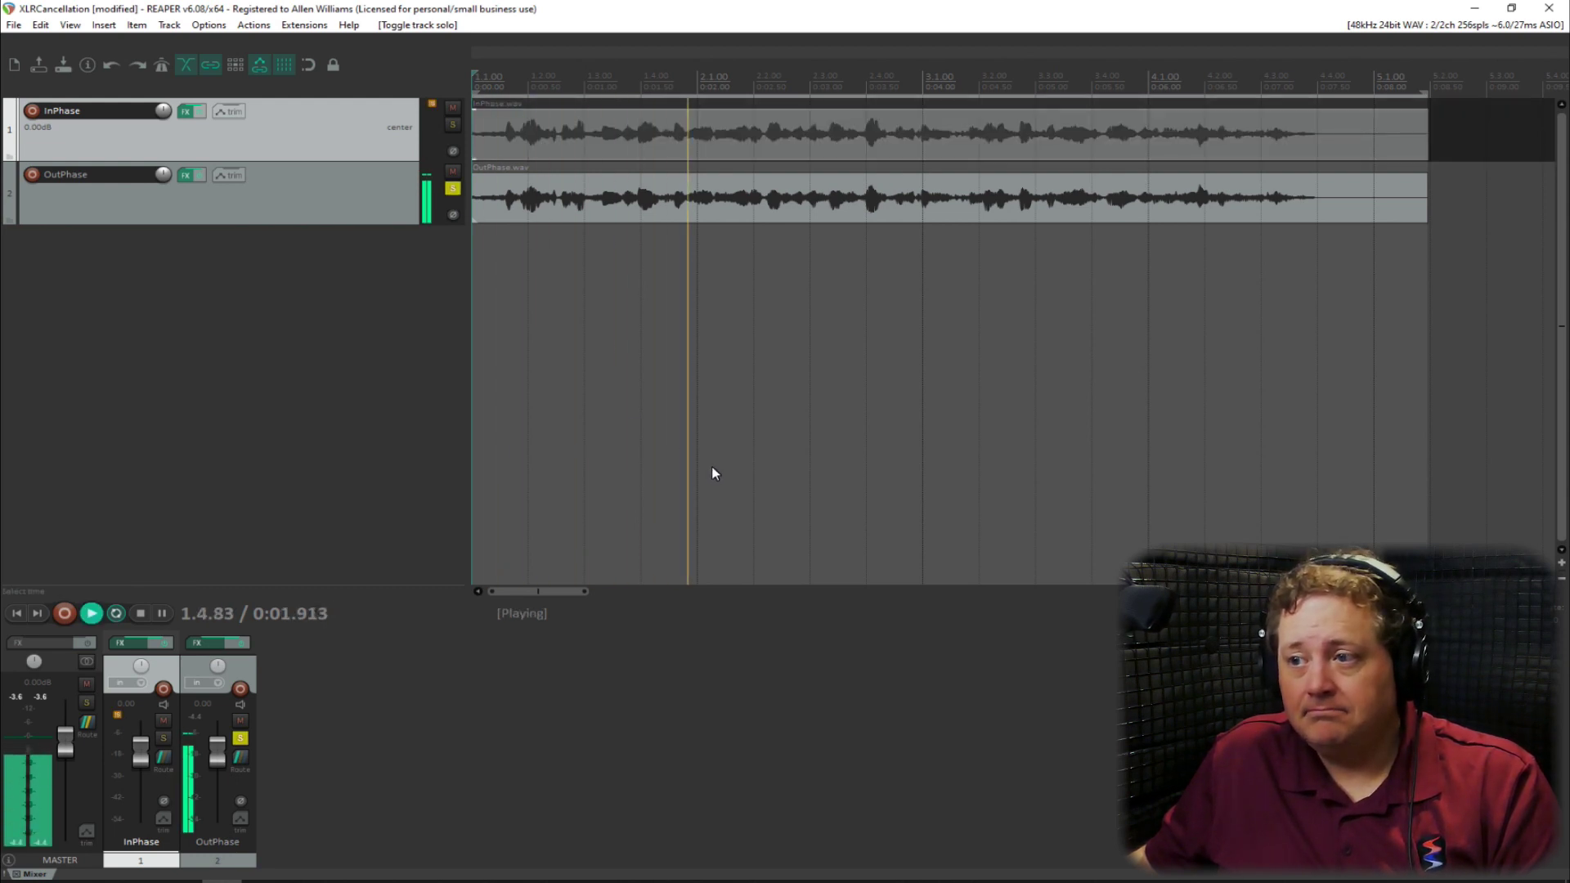
{"action": "key", "text": "space"}
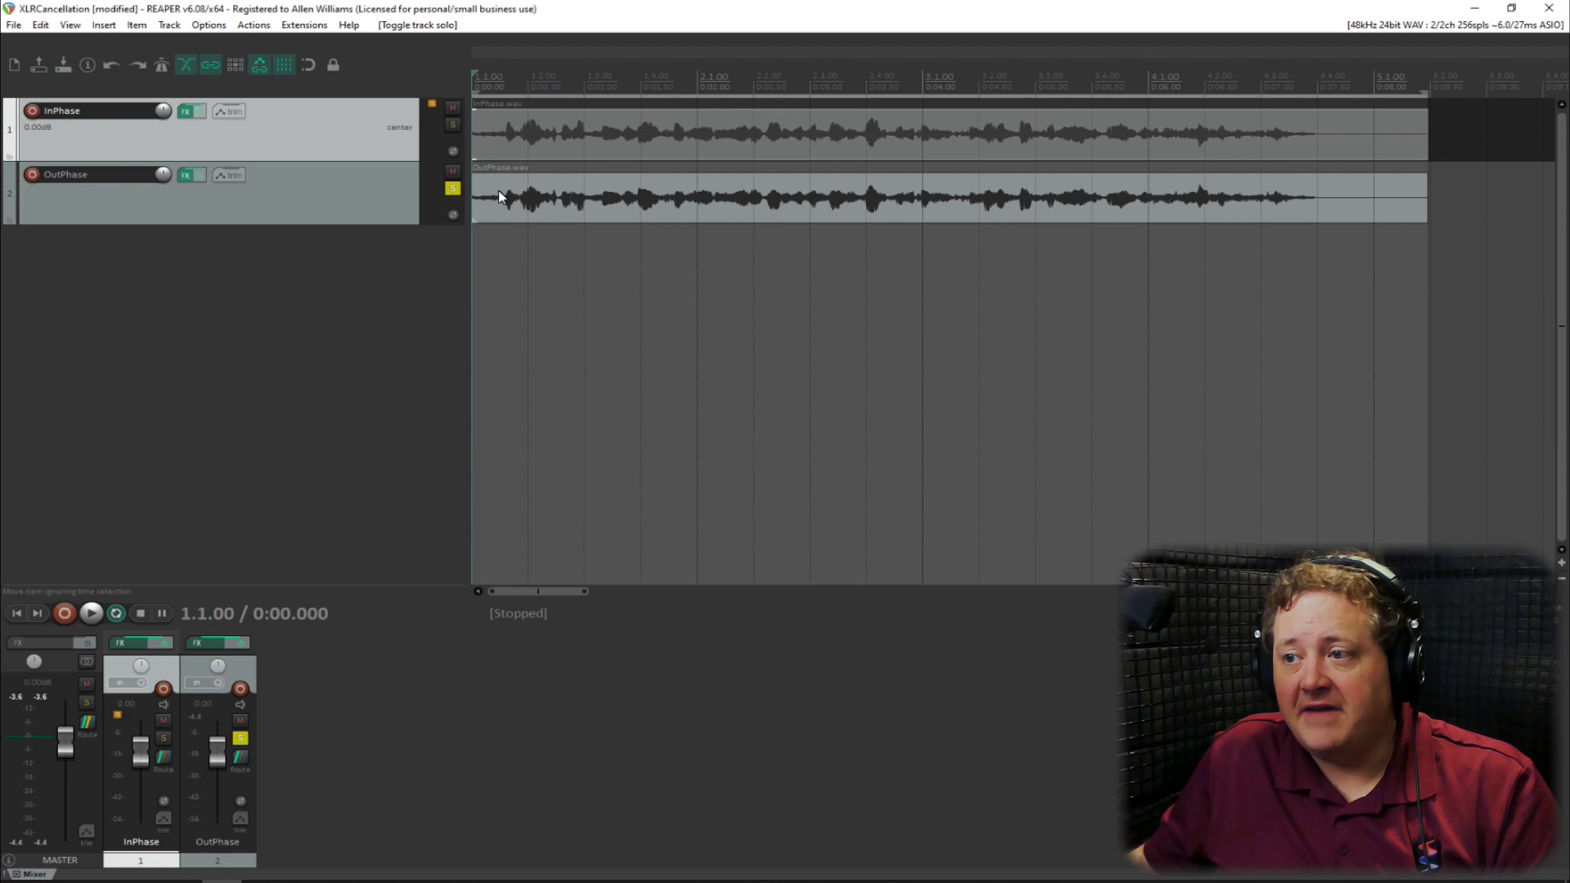
{"action": "left_click", "coordinate": [453, 189]}
{"action": "left_click", "coordinate": [489, 156]}
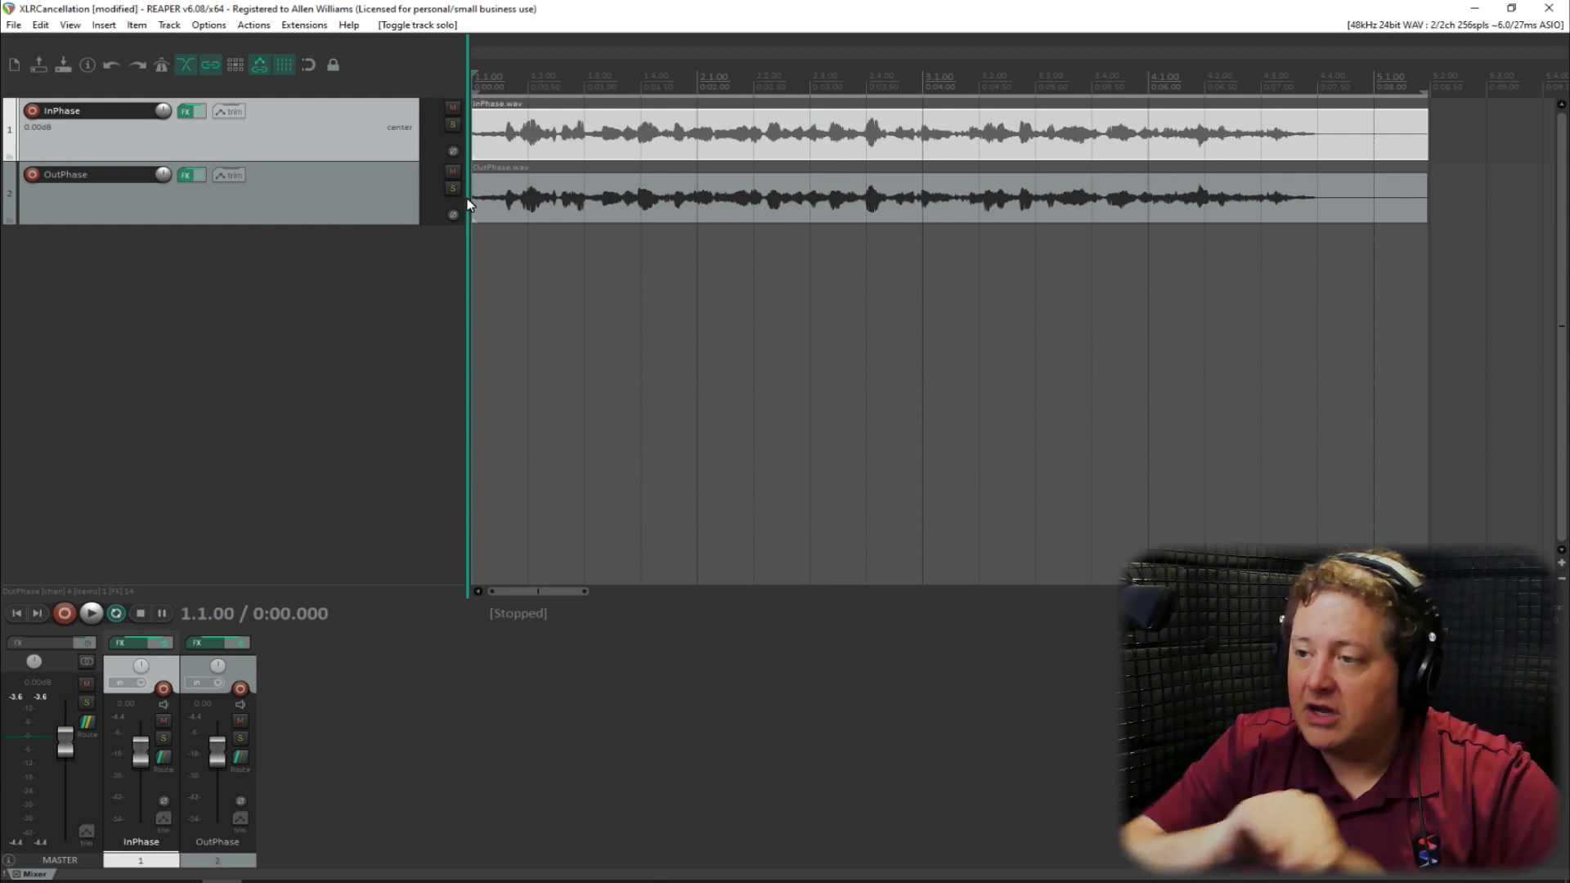
Invert the OutPhase track's phase and move the play position back to the project start.
{"action": "left_click", "coordinate": [516, 194]}
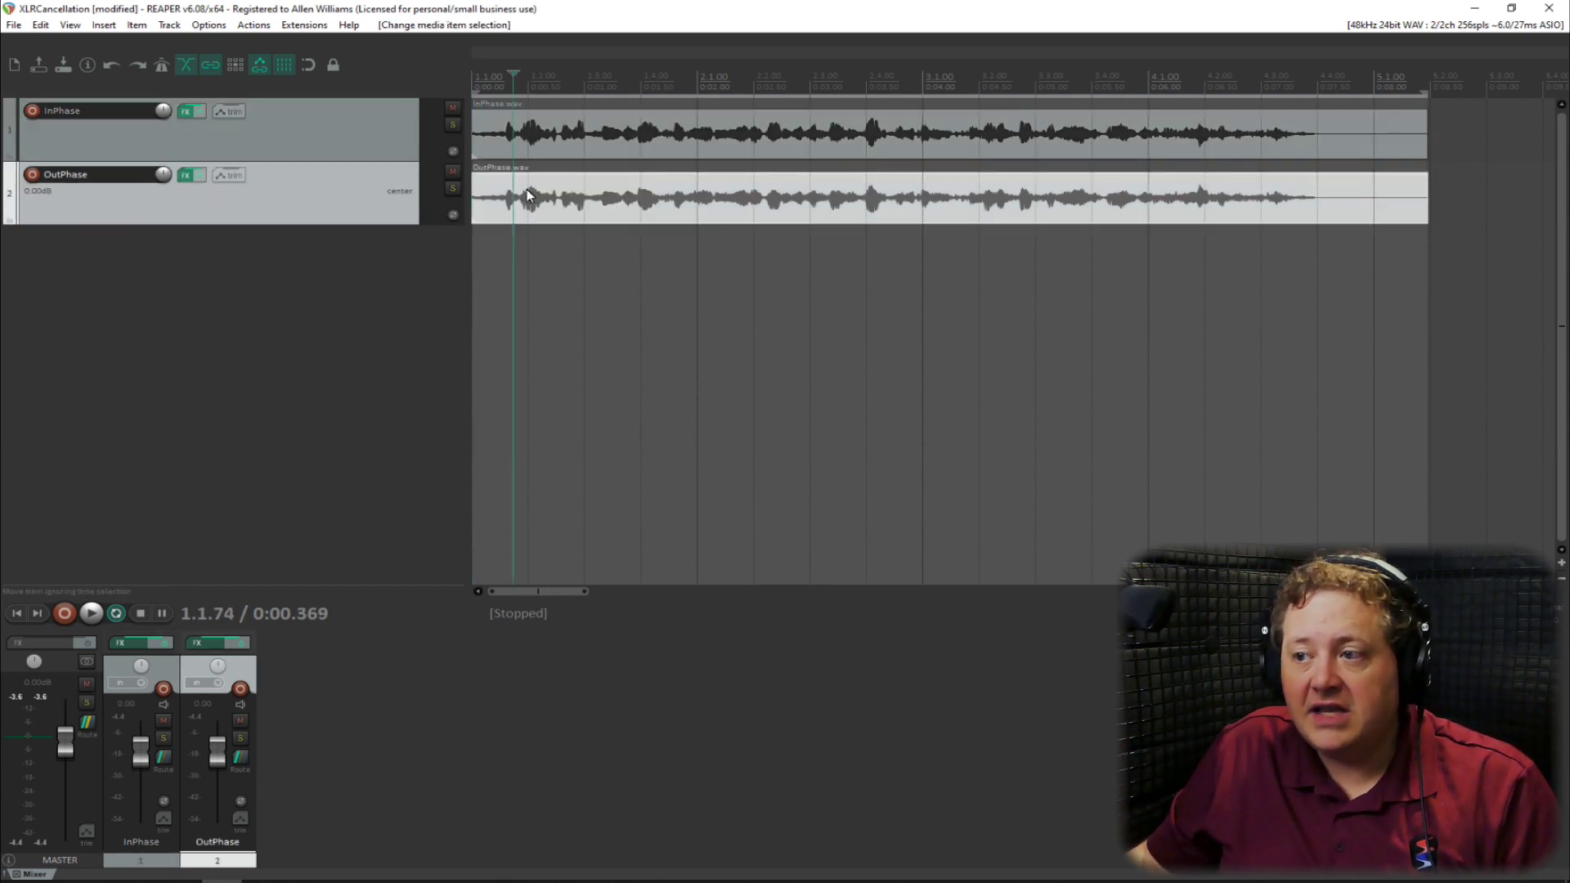
{"action": "left_click", "coordinate": [454, 217]}
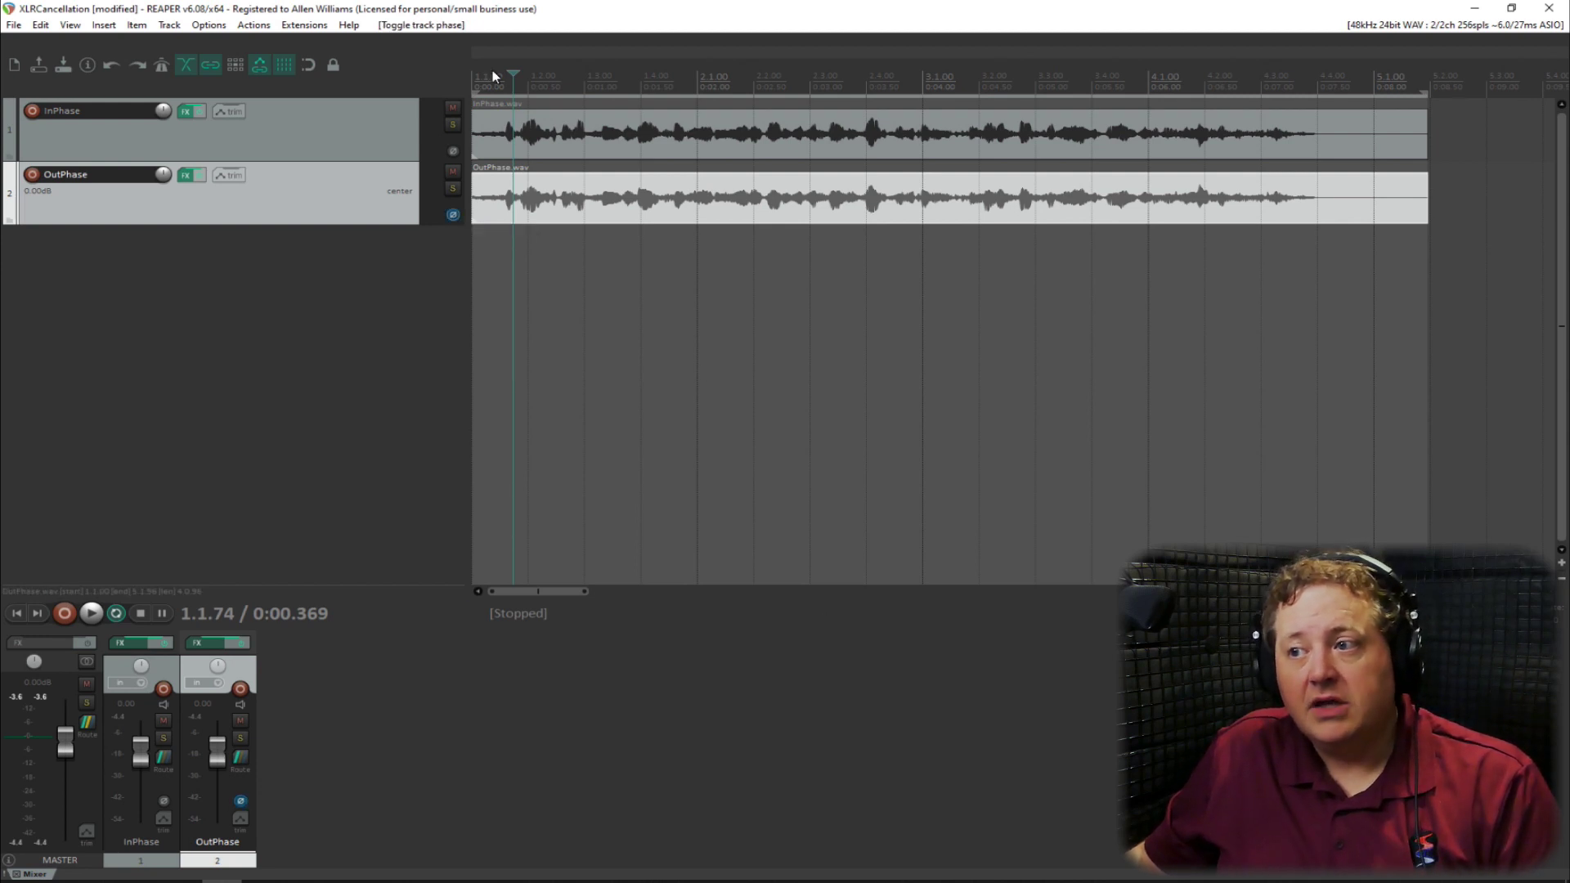
{"action": "left_click_drag", "start_coordinate": [493, 76], "coordinate": [473, 77]}
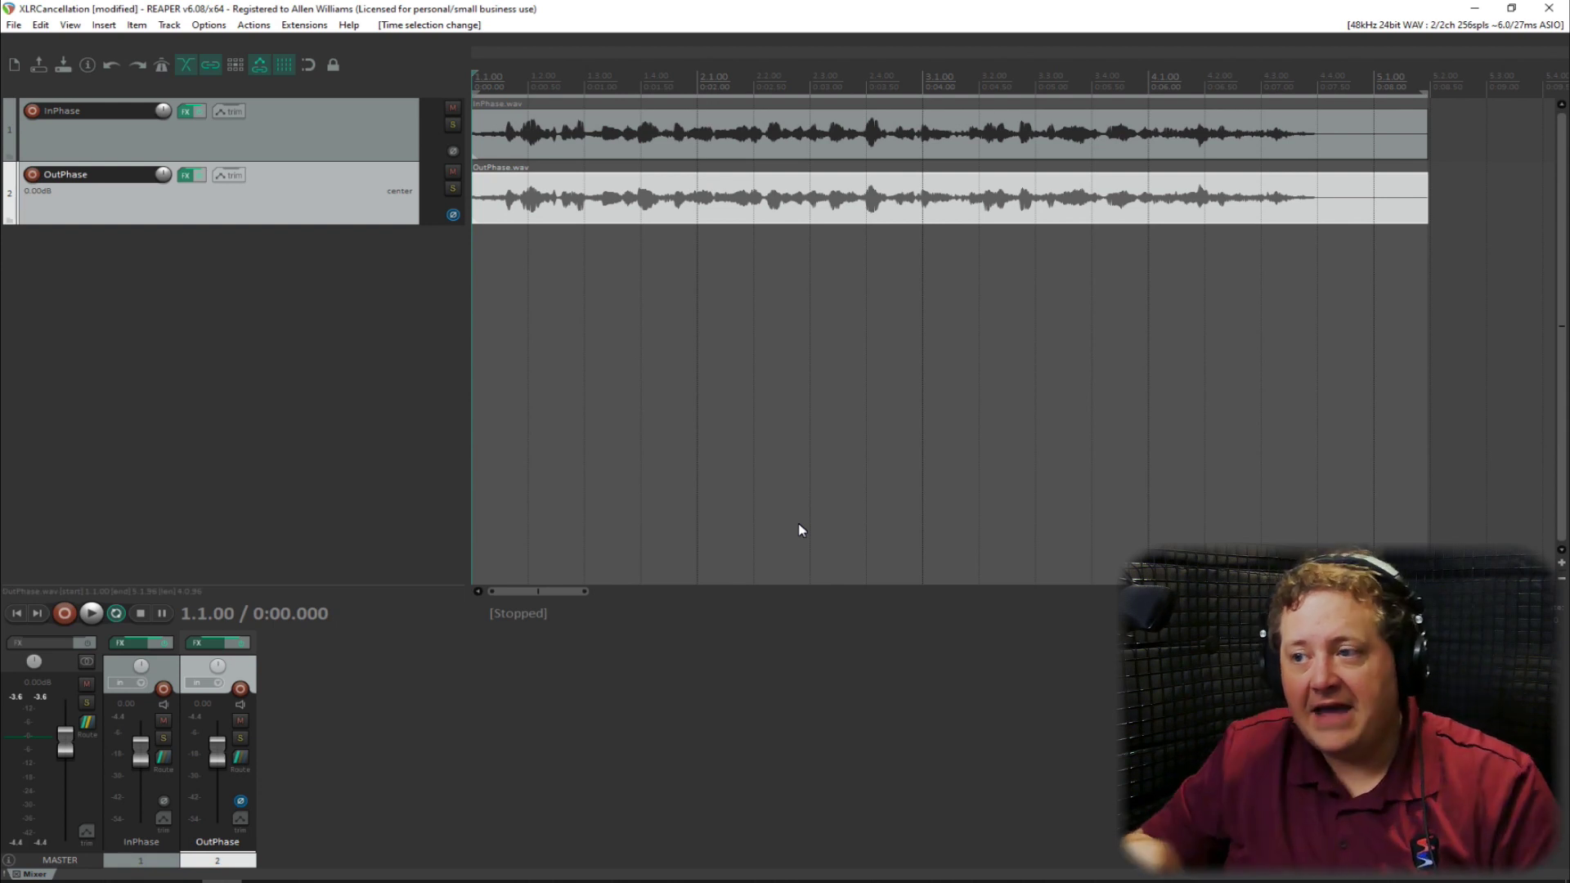
Play both tracks to hear the cancellation, then switch OutPhase's phase inversion off.
{"action": "key", "text": "space"}
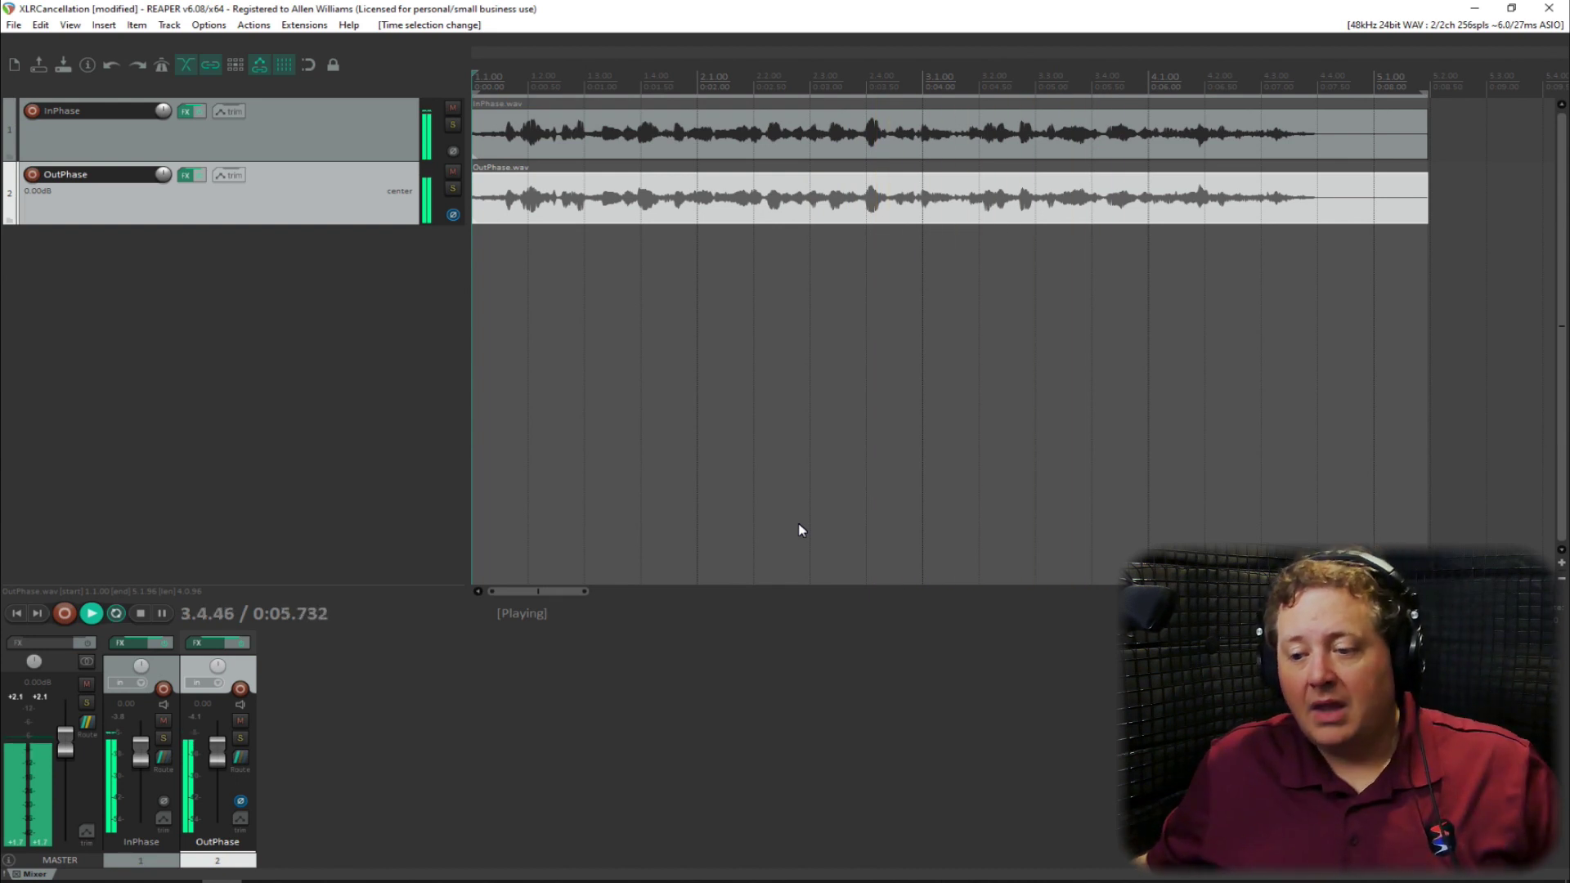
{"action": "key", "text": "space"}
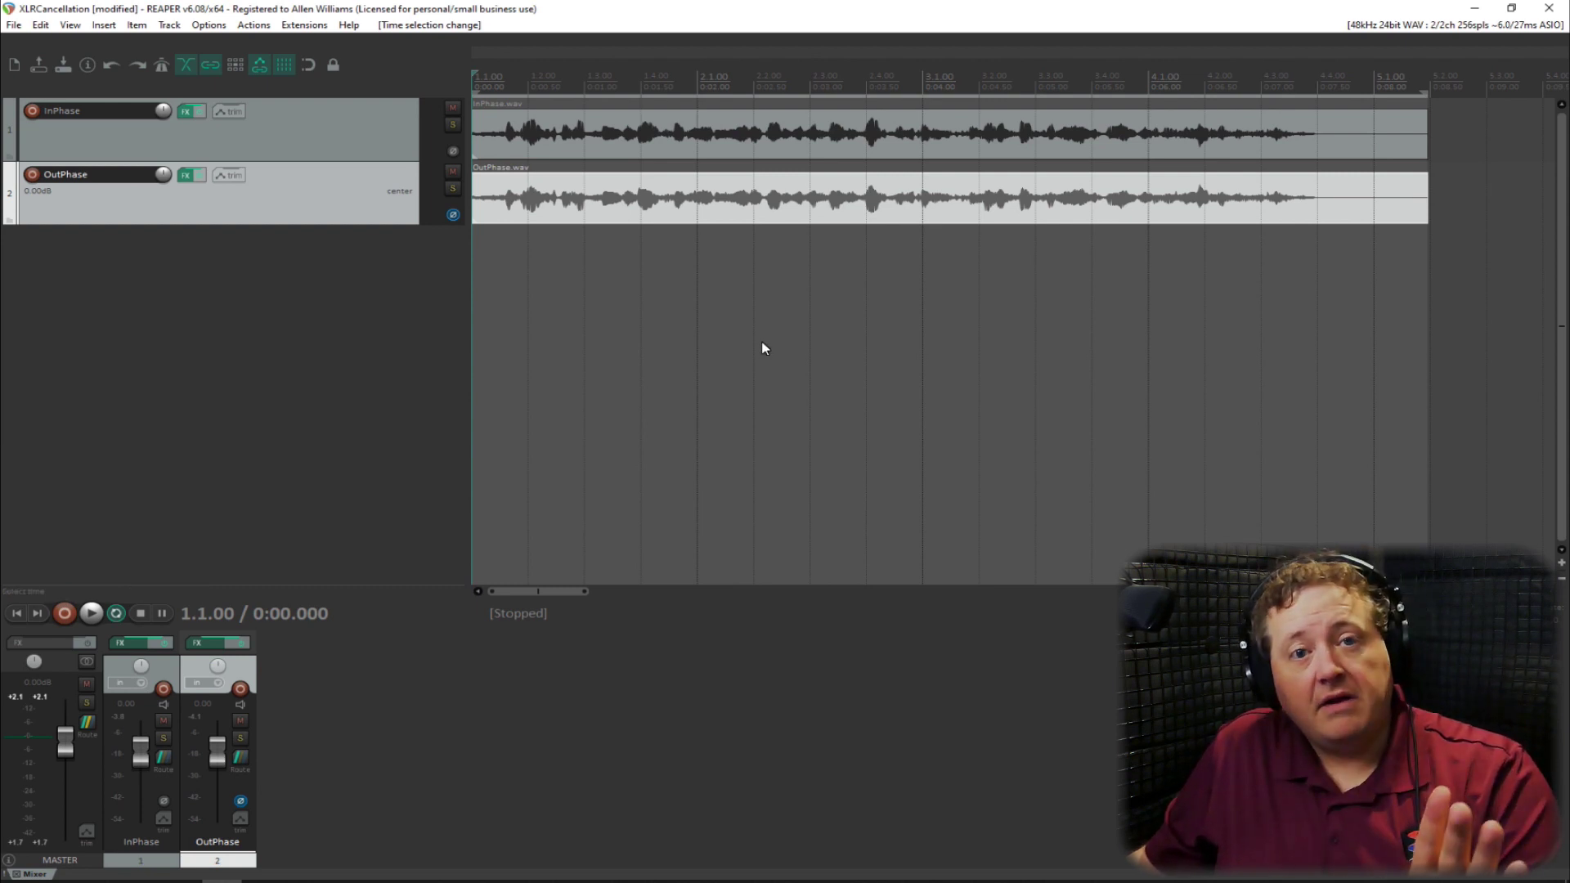
{"action": "left_click", "coordinate": [453, 215]}
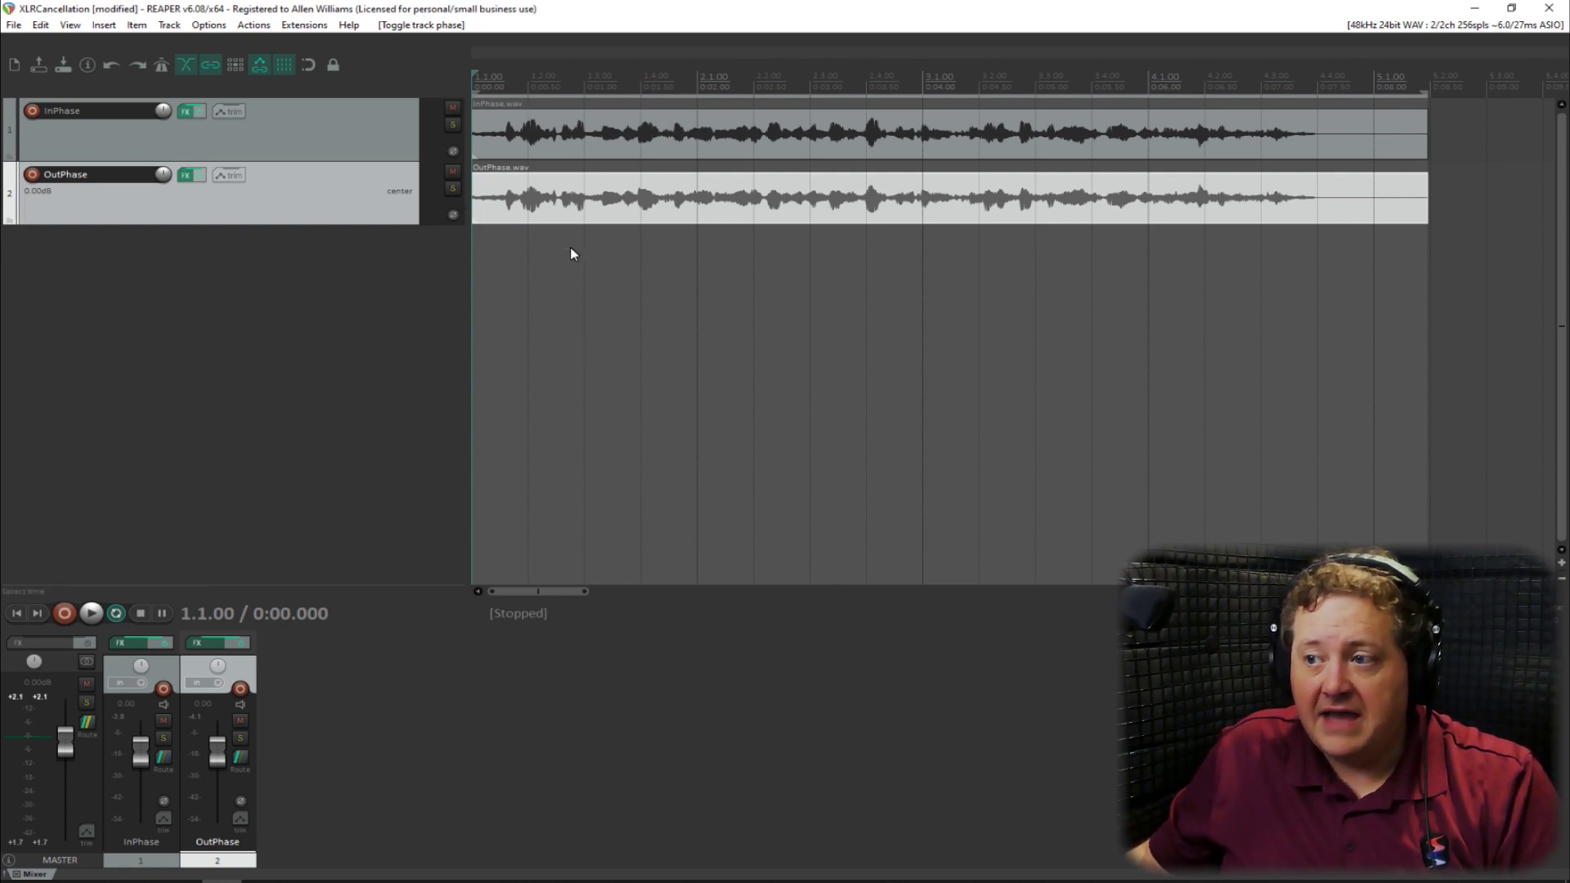
{"action": "key", "text": "space"}
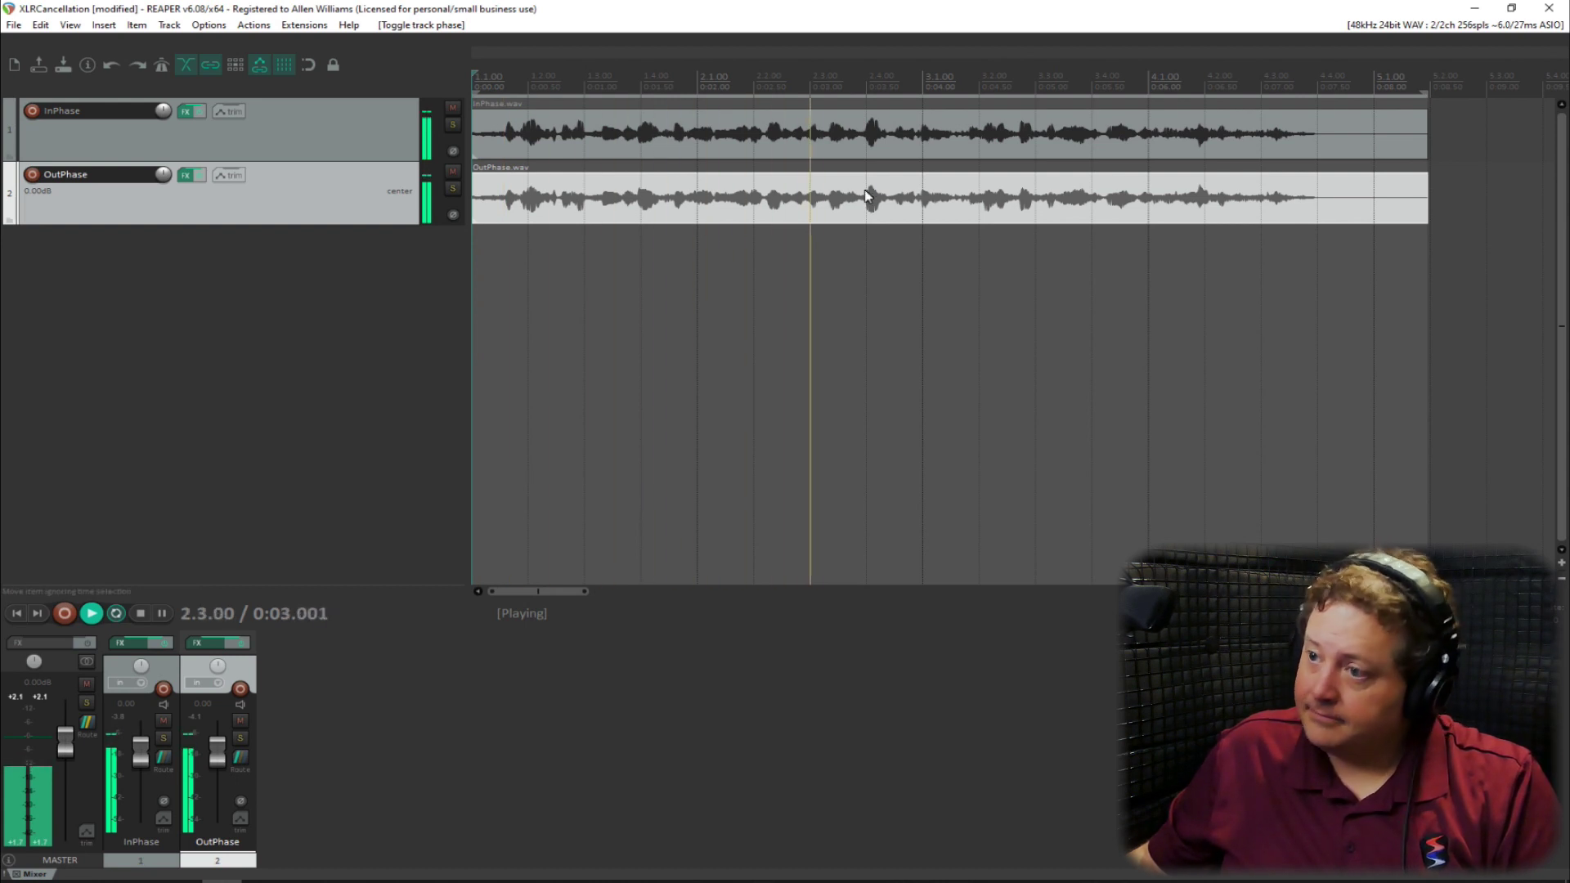
{"action": "key", "text": "space"}
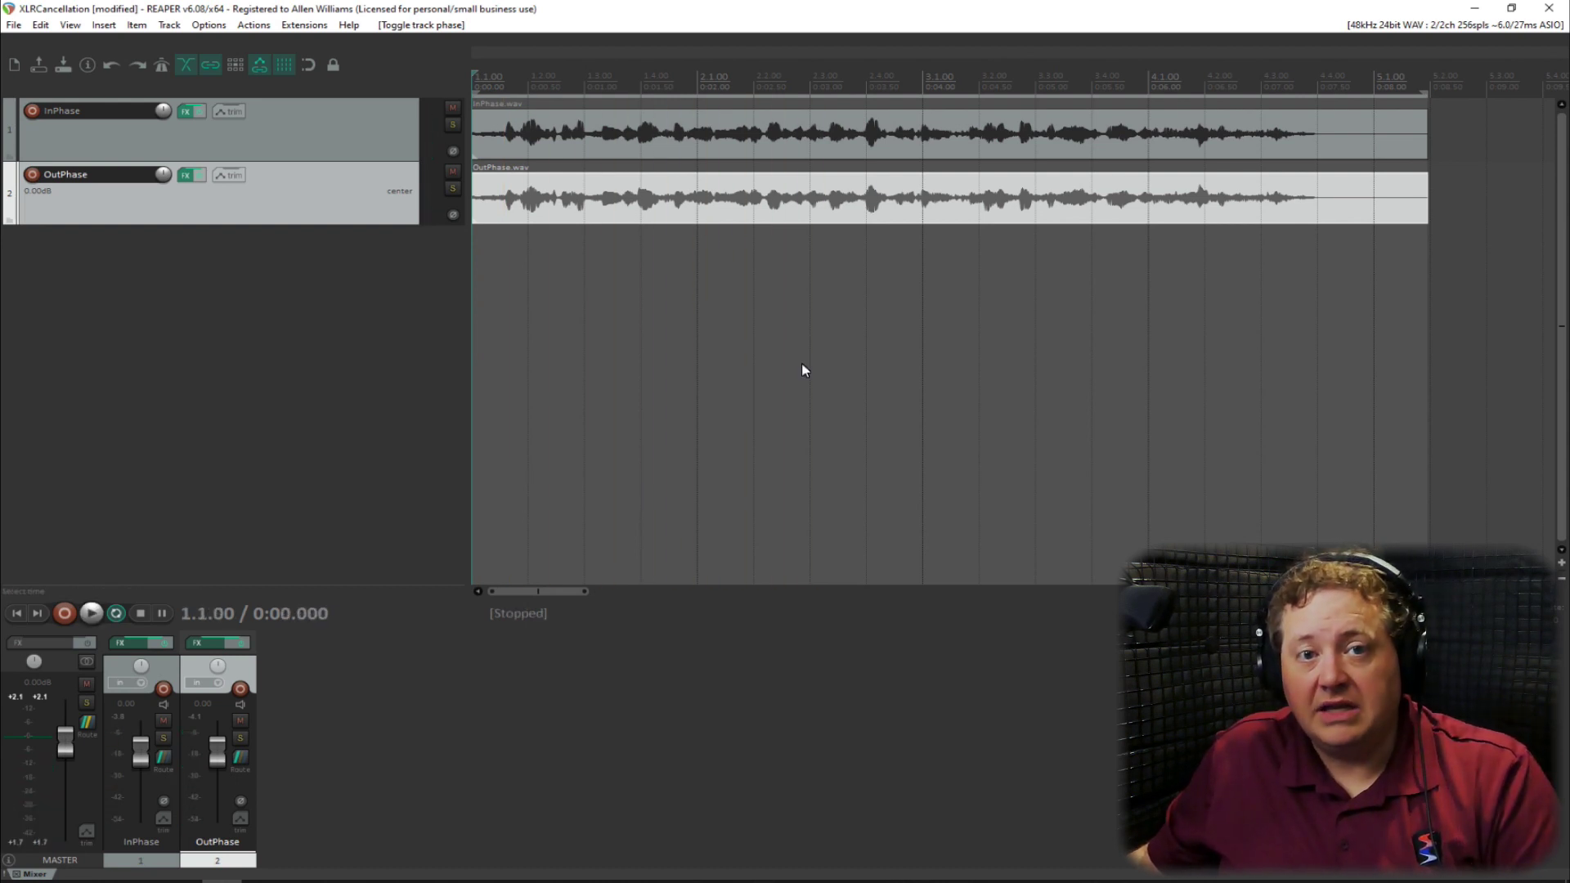